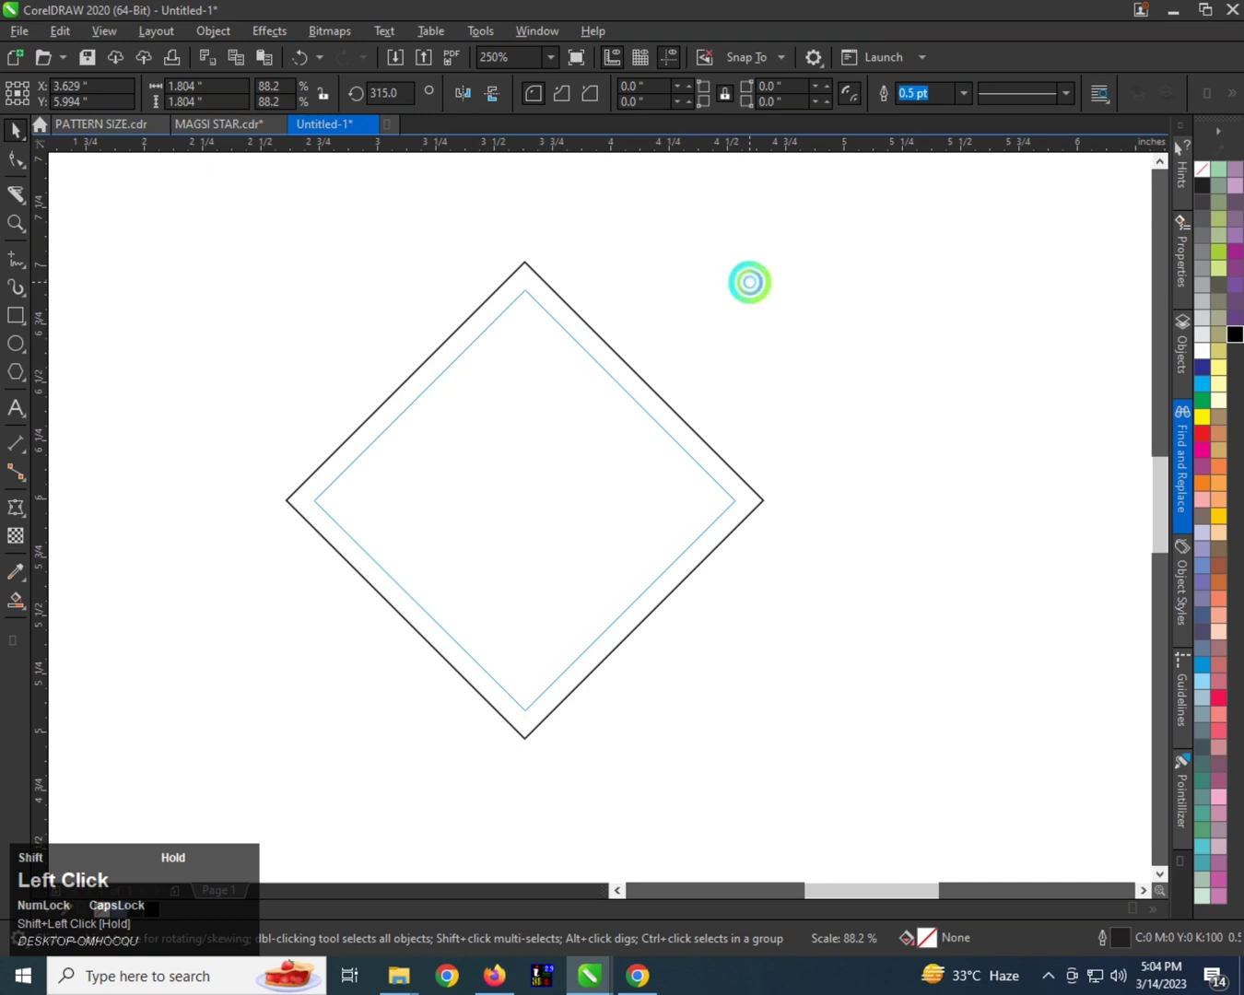
Create a concentric inner copy of the diamond scaled to about 88.2 percent.
{"action": "left_click_drag", "start_coordinate": [750, 281], "coordinate": [744, 280]}
{"action": "right_click", "coordinate": [744, 280]}
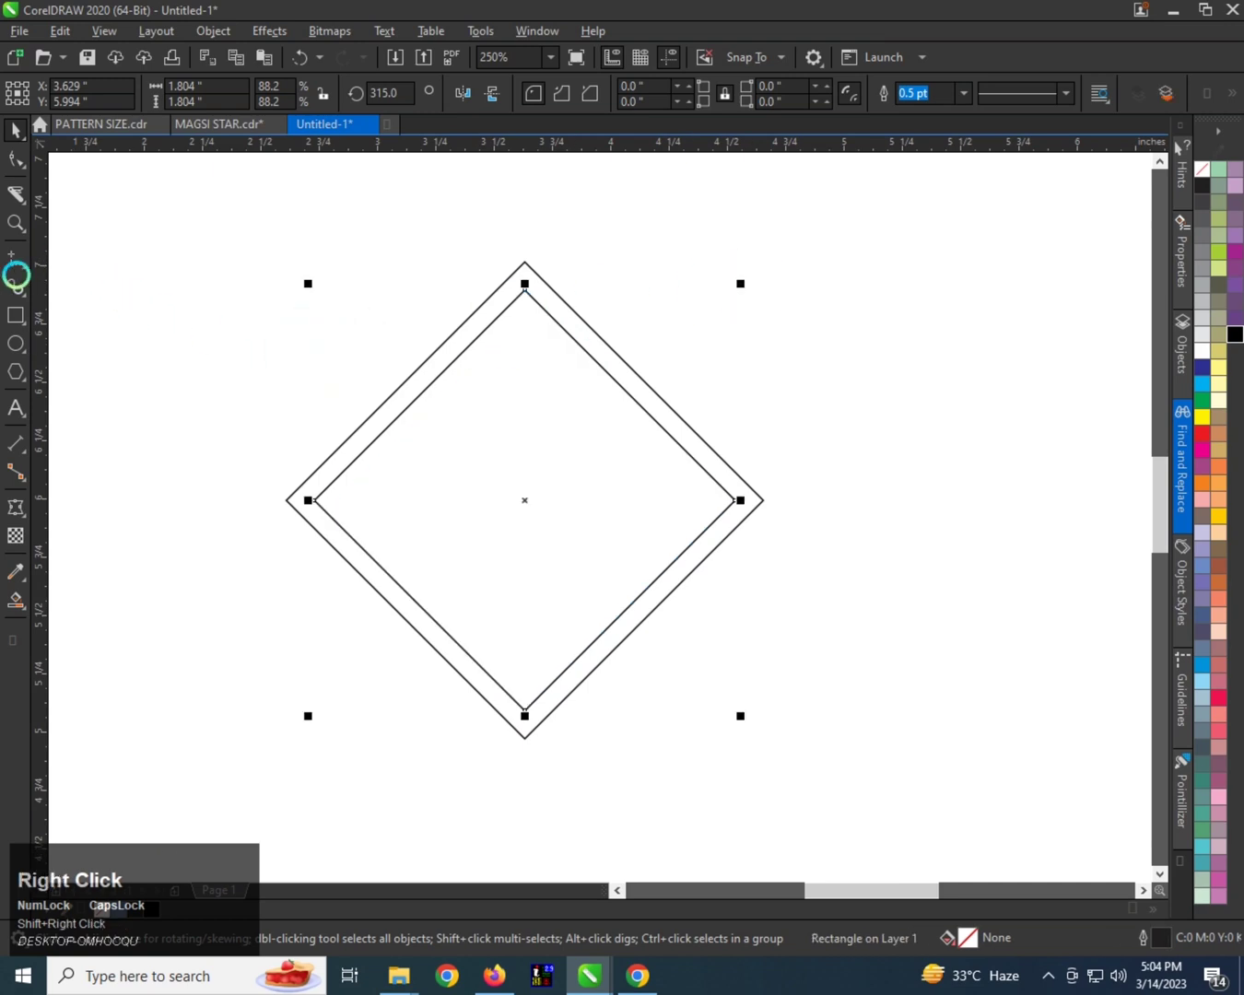
Draw a tall rectangle about 0.104 by 2.163 inches over the diamond's left corner and align it with the diamond's center.
{"action": "left_click_drag", "start_coordinate": [293, 235], "coordinate": [317, 737]}
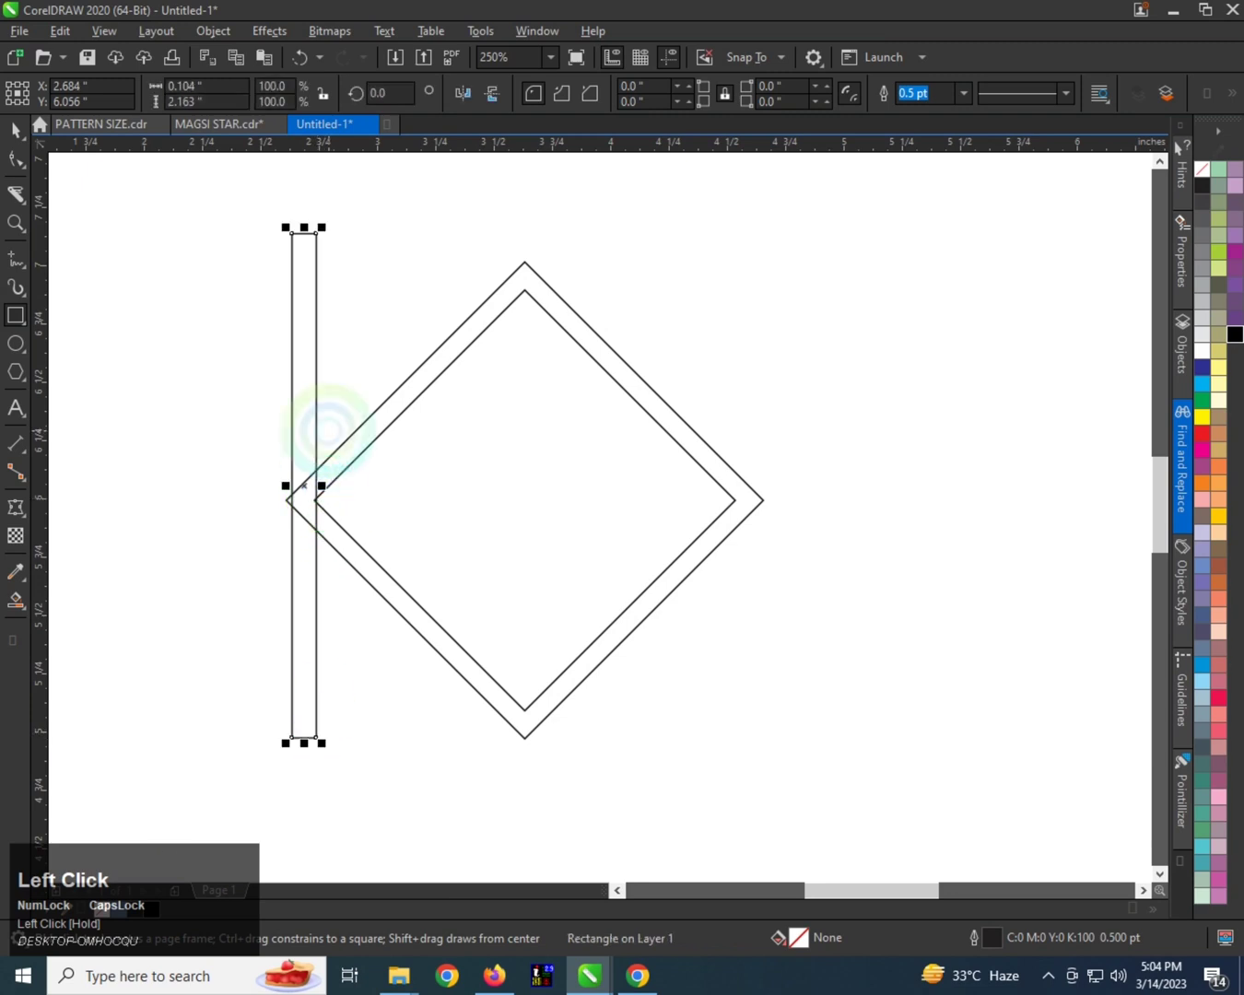
{"action": "key", "text": "space"}
{"action": "left_click", "coordinate": [369, 436], "text": "shift"}
{"action": "key", "text": "c"}
{"action": "left_click", "coordinate": [383, 310]}
Fit the tall rectangle, about 0.115 inches wide, between the two diamonds' left corners and duplicate it alongside.
{"action": "left_click_drag", "start_coordinate": [523, 403], "coordinate": [317, 491]}
{"action": "scroll", "coordinate": [401, 509], "scroll_direction": "up", "scroll_amount": 1}
{"action": "scroll", "coordinate": [201, 491], "scroll_direction": "up", "scroll_amount": 1}
{"action": "scroll", "coordinate": [265, 492], "scroll_direction": "down", "scroll_amount": 2}
{"action": "scroll", "coordinate": [234, 489], "scroll_direction": "up", "scroll_amount": 1}
{"action": "right_click", "coordinate": [317, 490]}
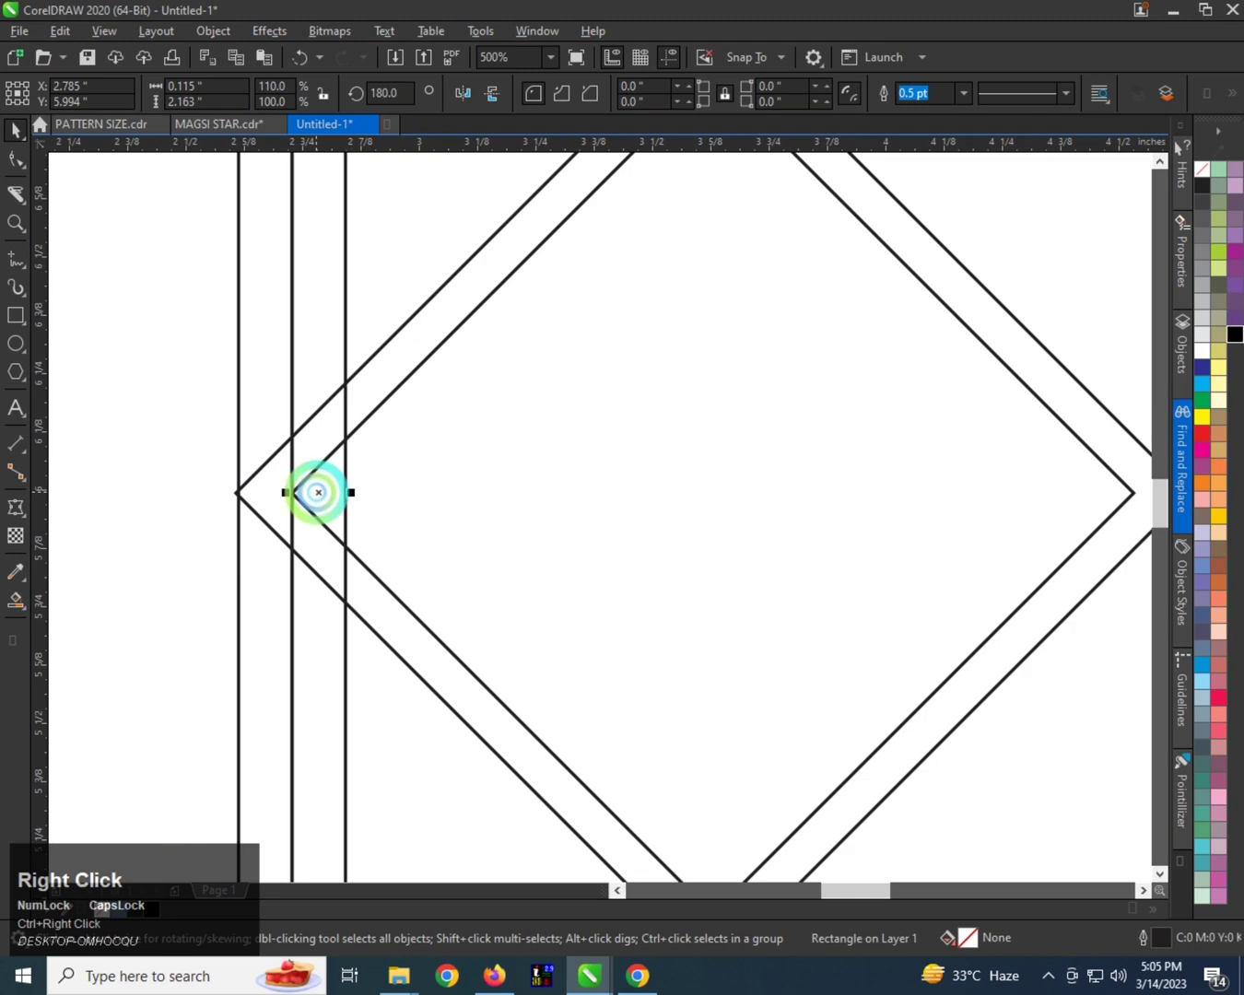
Repeat the side-by-side duplication until there is a row of eight vertical strips.
{"action": "scroll", "coordinate": [315, 490], "scroll_direction": "down", "scroll_amount": 2}
{"action": "key", "text": "ctrl+r"}
{"action": "key", "text": "ctrl+r"}
{"action": "key", "text": "ctrl+r"}
{"action": "key", "text": "ctrl+r"}
{"action": "key", "text": "ctrl+r"}
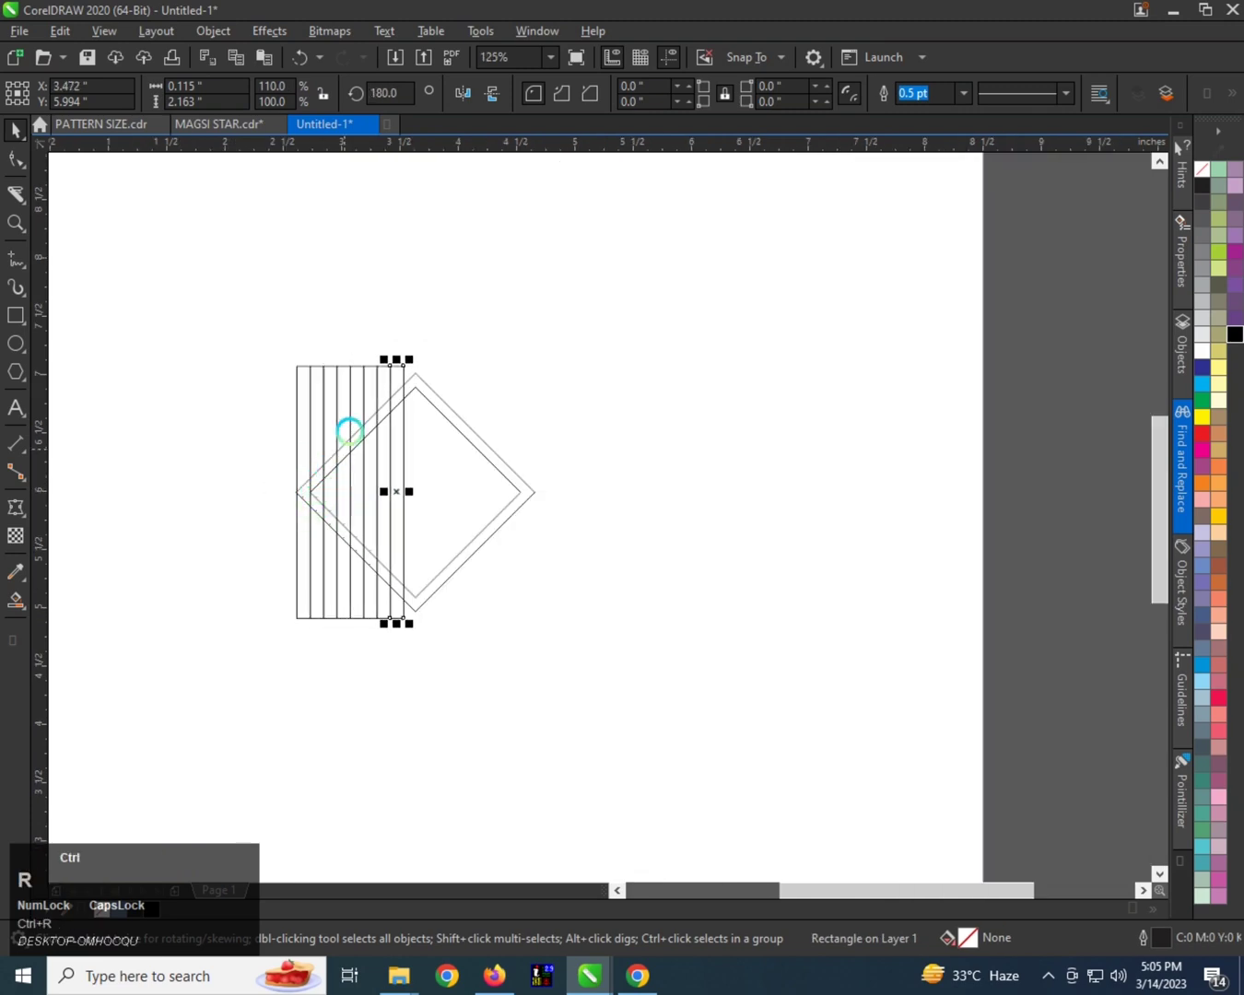
Narrow the row of eight strips to about 0.802 inches wide and center it on the diamond.
{"action": "scroll", "coordinate": [349, 405], "scroll_direction": "up", "scroll_amount": 1}
{"action": "left_click_drag", "start_coordinate": [176, 264], "coordinate": [479, 834]}
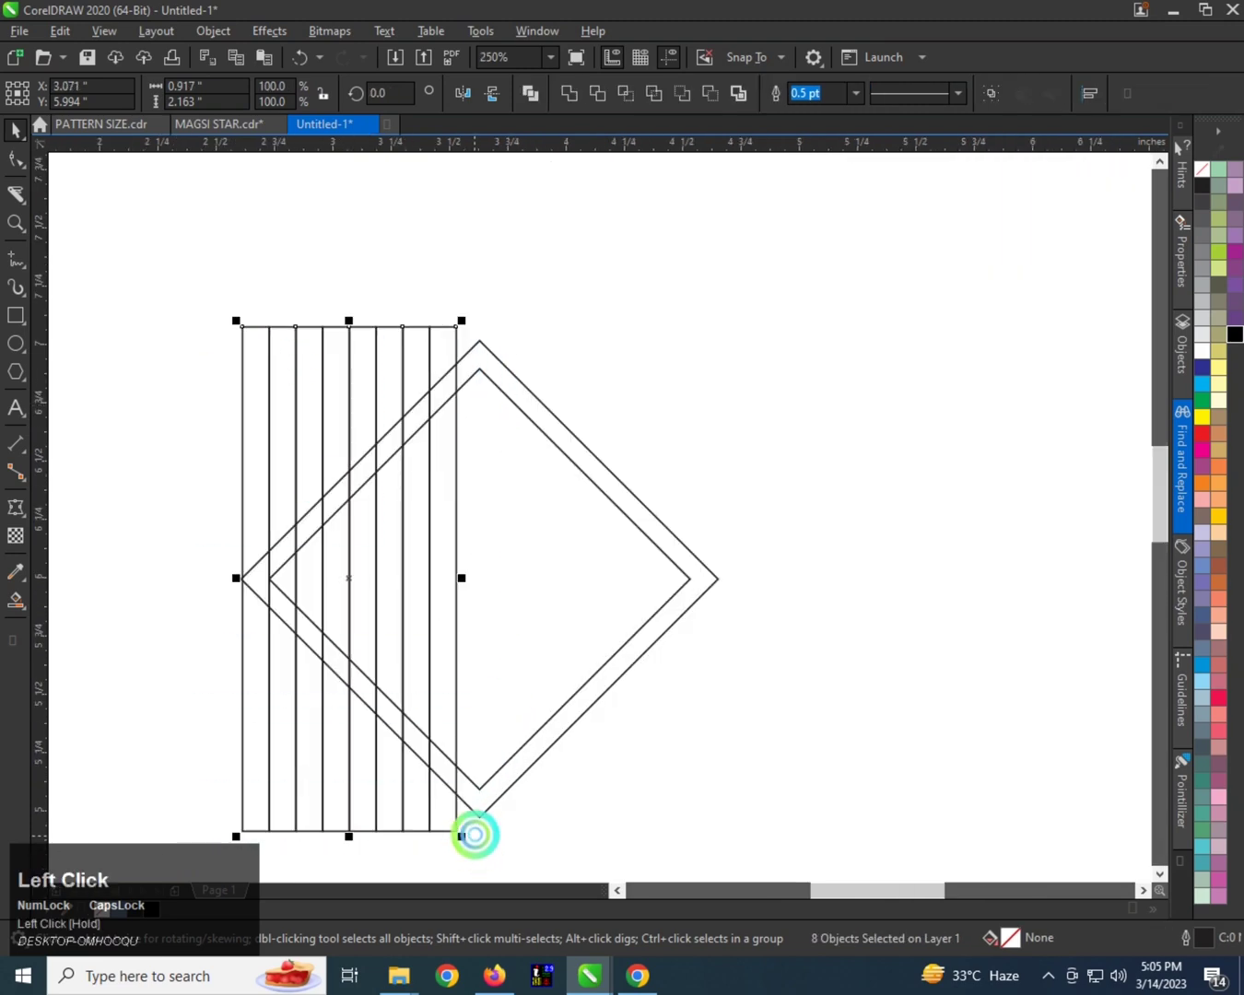
{"action": "left_click_drag", "start_coordinate": [462, 577], "coordinate": [433, 578]}
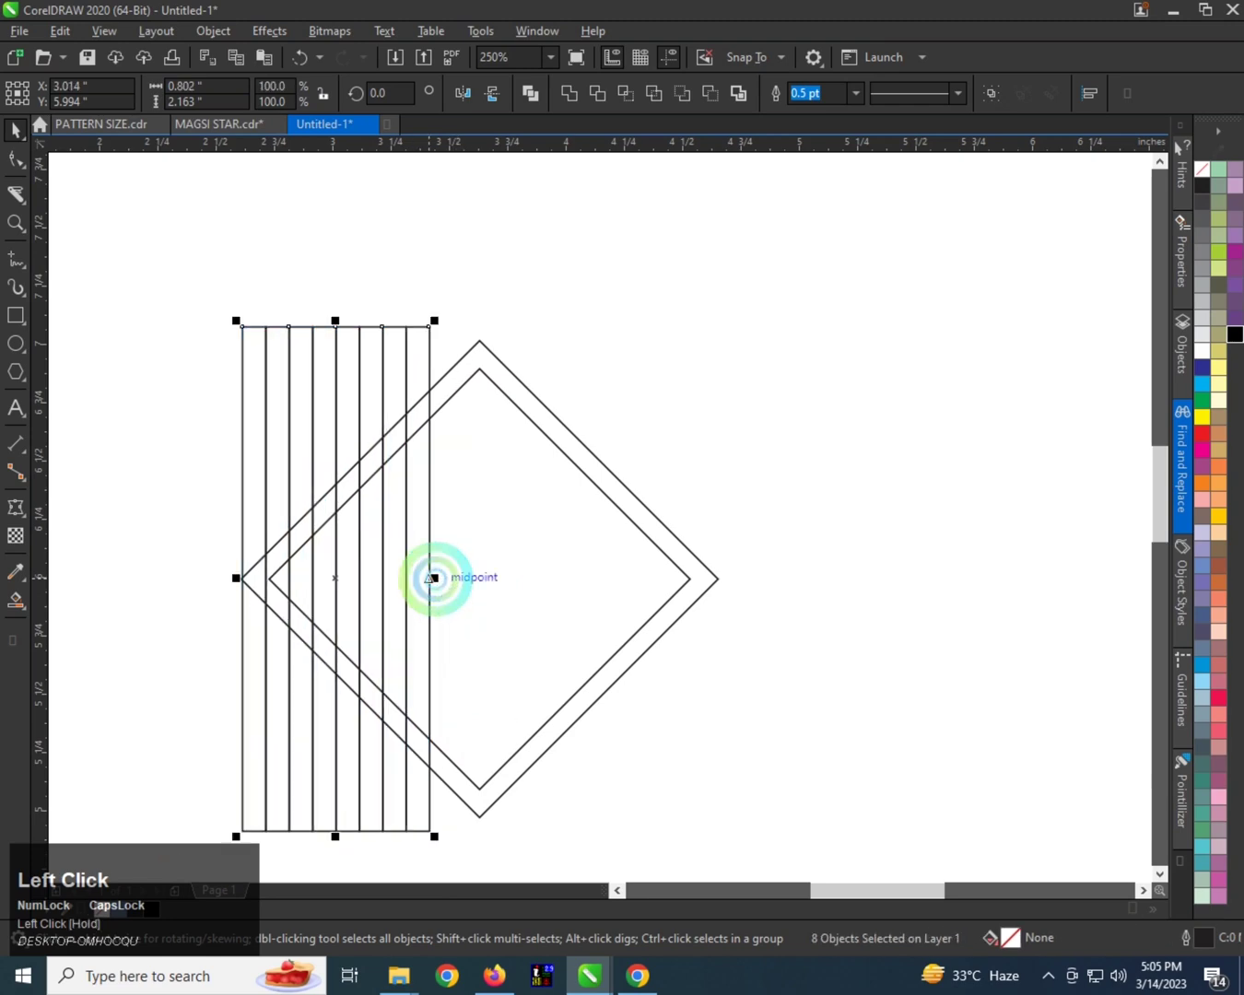
{"action": "left_click", "coordinate": [543, 572], "text": "shift"}
{"action": "key", "text": "c"}
{"action": "key", "text": "e"}
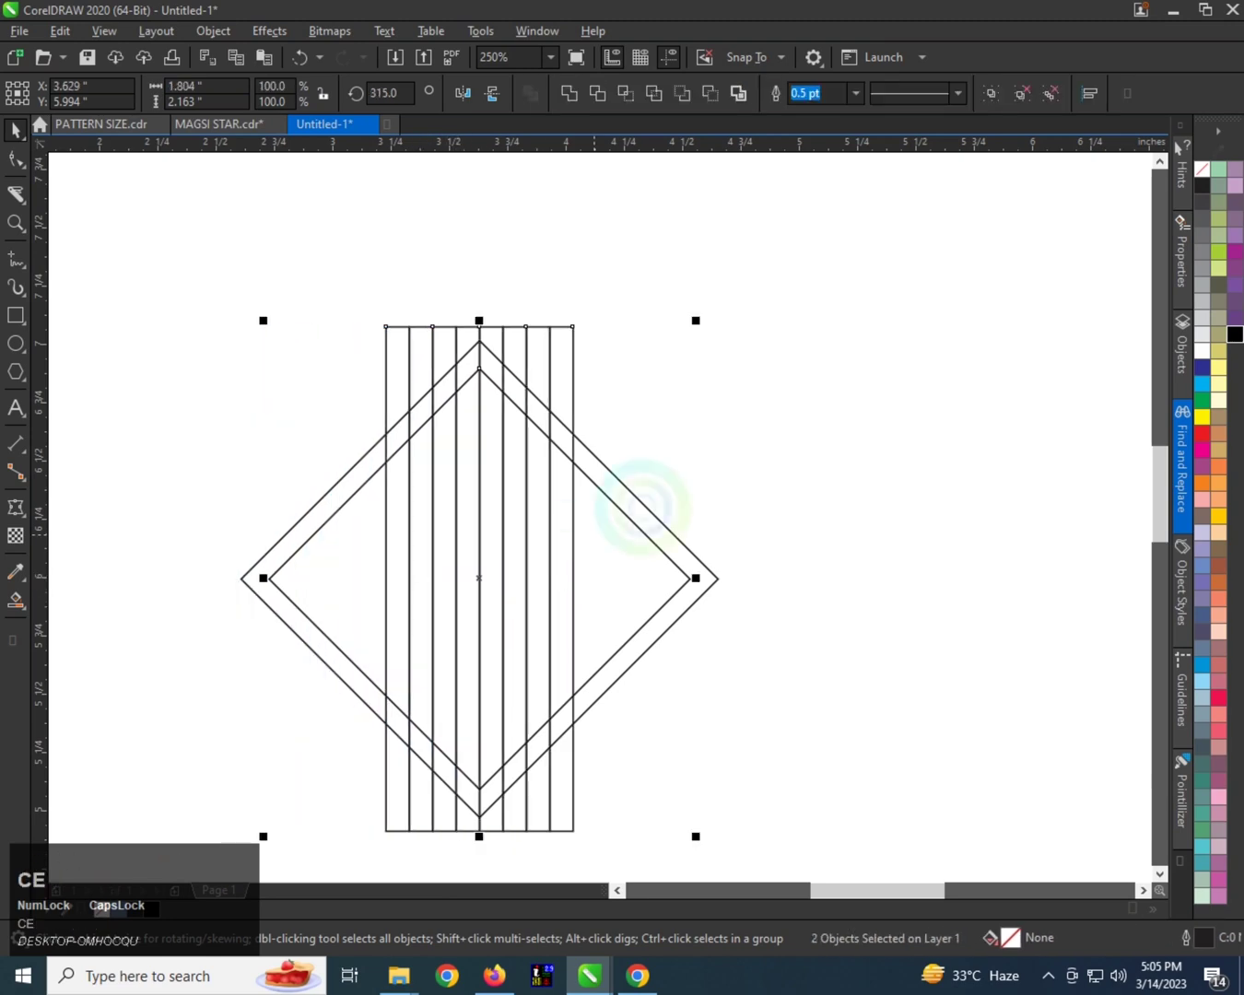
Ungroup the centered vertical strips so they can be selected individually.
{"action": "left_click", "coordinate": [569, 537]}
{"action": "left_click", "coordinate": [563, 537]}
{"action": "left_click", "coordinate": [569, 521]}
{"action": "left_click", "coordinate": [571, 526]}
{"action": "left_click", "coordinate": [567, 523]}
{"action": "left_click", "coordinate": [570, 519]}
{"action": "key", "text": "ctrl+u"}
{"action": "left_click", "coordinate": [576, 522]}
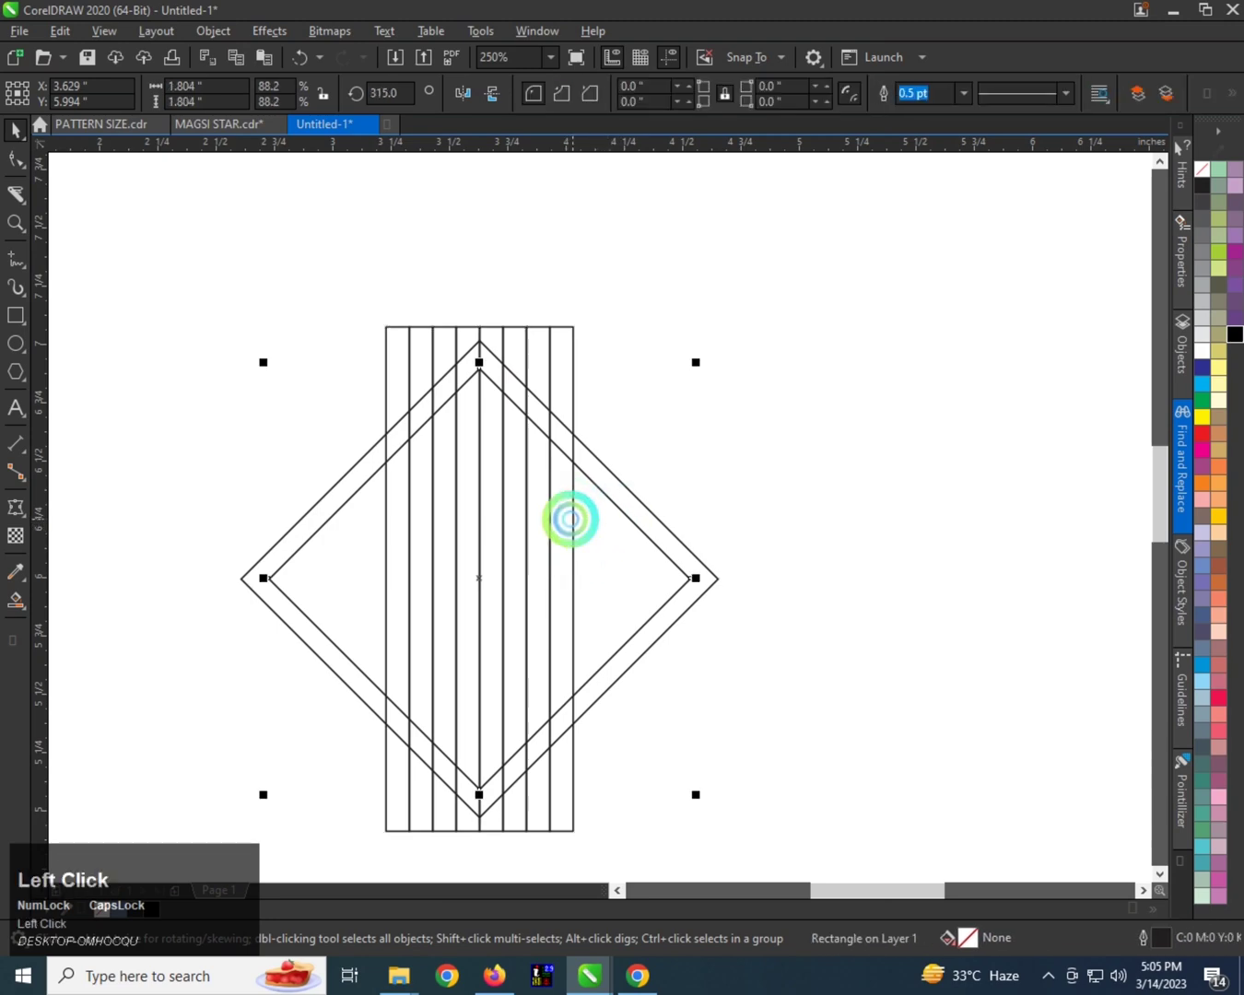
Select the three rightmost vertical strips and create a copy of them rotated by 90 degrees.
{"action": "left_click", "coordinate": [568, 516]}
{"action": "left_click", "coordinate": [538, 506], "text": "shift"}
{"action": "left_click", "coordinate": [525, 495], "text": "shift"}
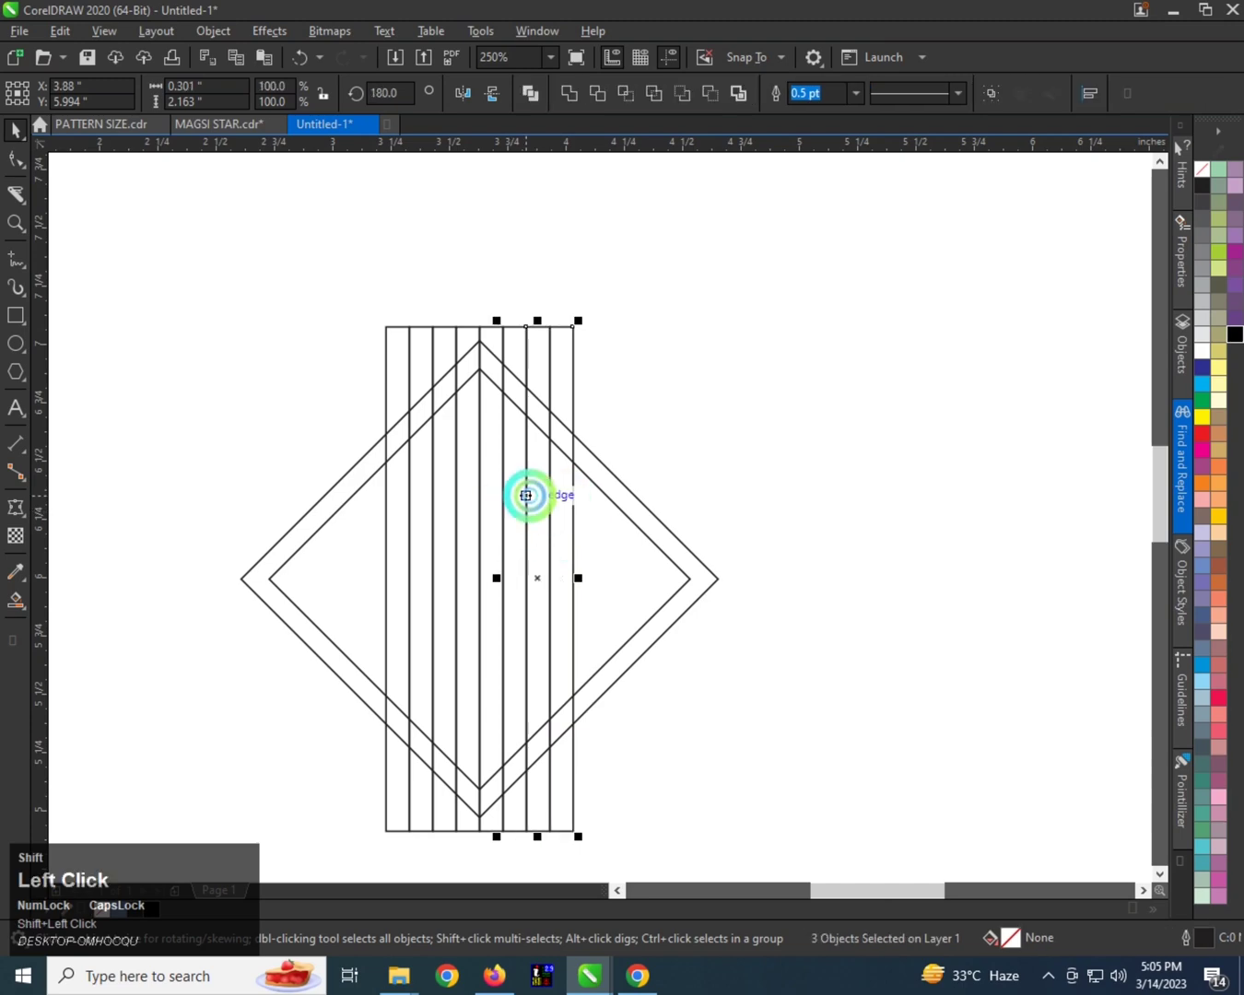
{"action": "left_click", "coordinate": [575, 352]}
{"action": "left_click_drag", "start_coordinate": [579, 318], "coordinate": [231, 525]}
{"action": "right_click", "coordinate": [230, 525]}
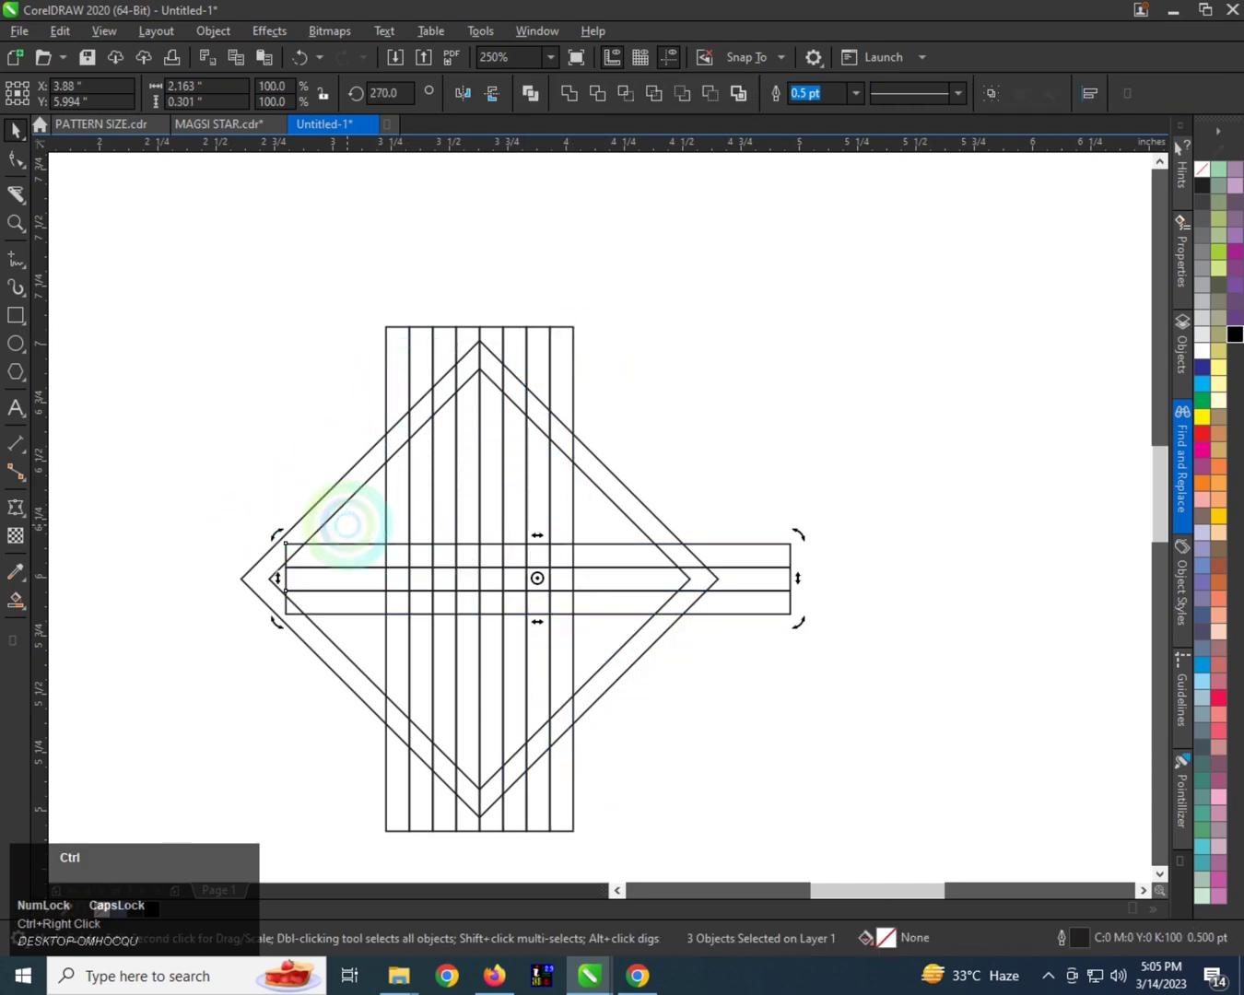
Group the three horizontal strips and center the group on the diamond.
{"action": "key", "text": "ctrl+g"}
{"action": "left_click", "coordinate": [604, 517], "text": "shift"}
{"action": "key", "text": "c"}
{"action": "key", "text": "e"}
{"action": "left_click", "coordinate": [801, 454]}
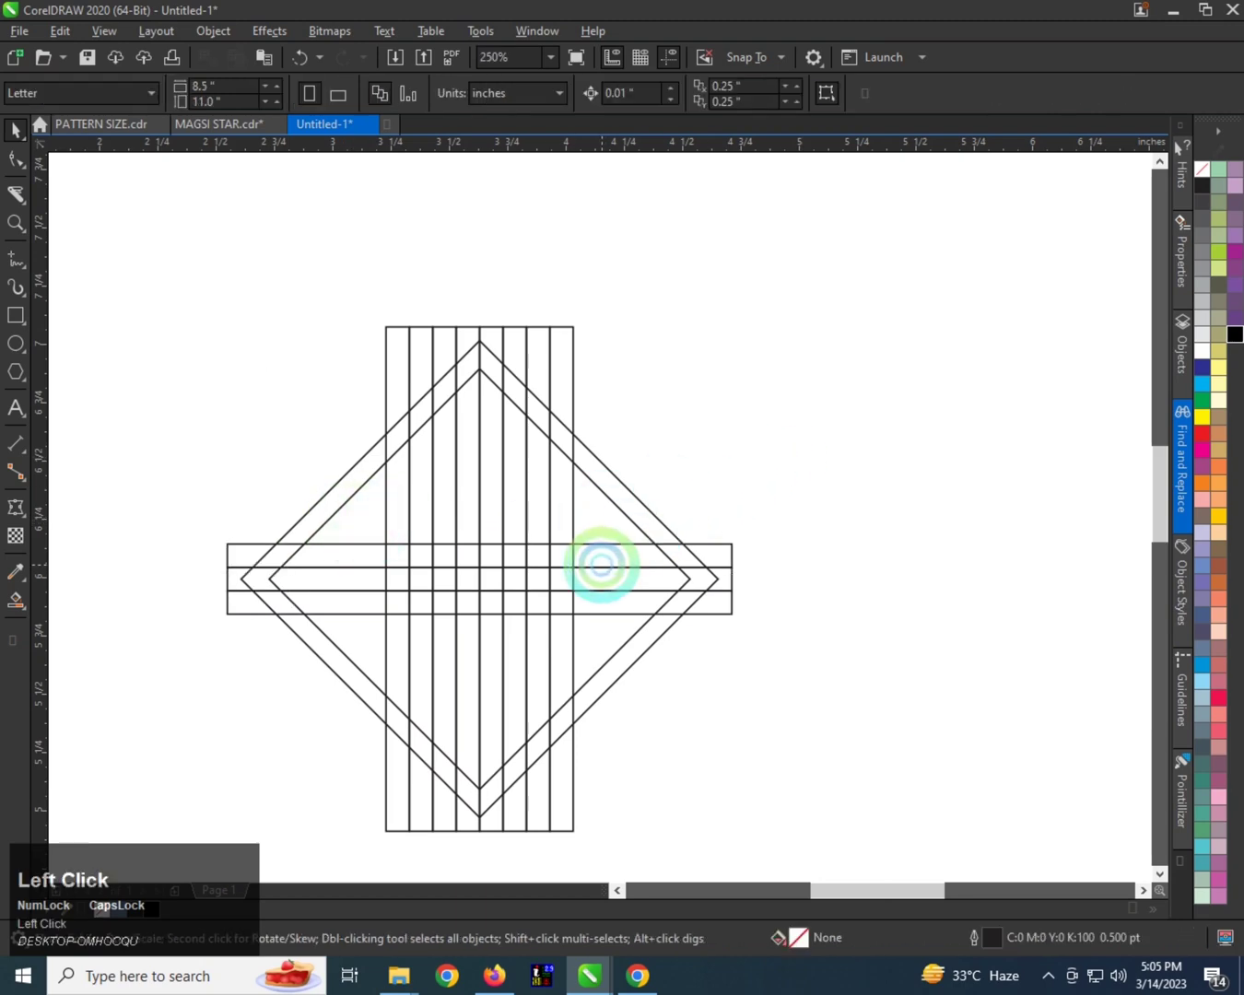
Ungroup the horizontal strips and place single-strip copies across the upper and lower parts of the diamond.
{"action": "left_click", "coordinate": [614, 561]}
{"action": "key", "text": "ctrl+u"}
{"action": "left_click", "coordinate": [689, 458]}
{"action": "left_click", "coordinate": [618, 545]}
{"action": "left_click_drag", "start_coordinate": [616, 546], "coordinate": [606, 755]}
{"action": "scroll", "coordinate": [596, 398], "scroll_direction": "up", "scroll_amount": 1}
{"action": "scroll", "coordinate": [596, 388], "scroll_direction": "down", "scroll_amount": 1}
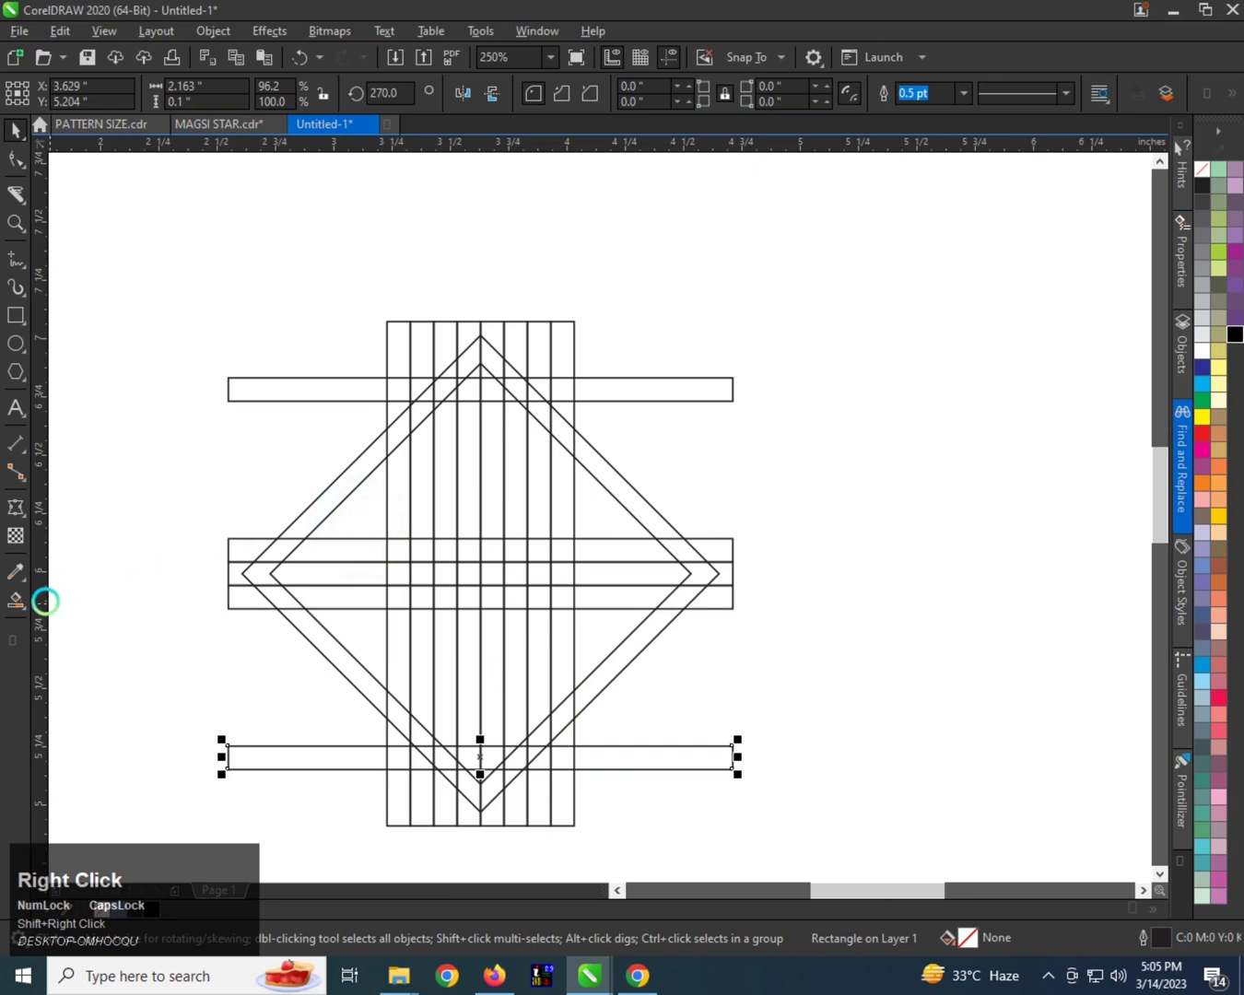
Smart Fill the diamond's upper-left border in blue-grey from the second vertical strip down to the middle horizontal strips.
{"action": "left_click", "coordinate": [20, 605]}
{"action": "left_click", "coordinate": [84, 626]}
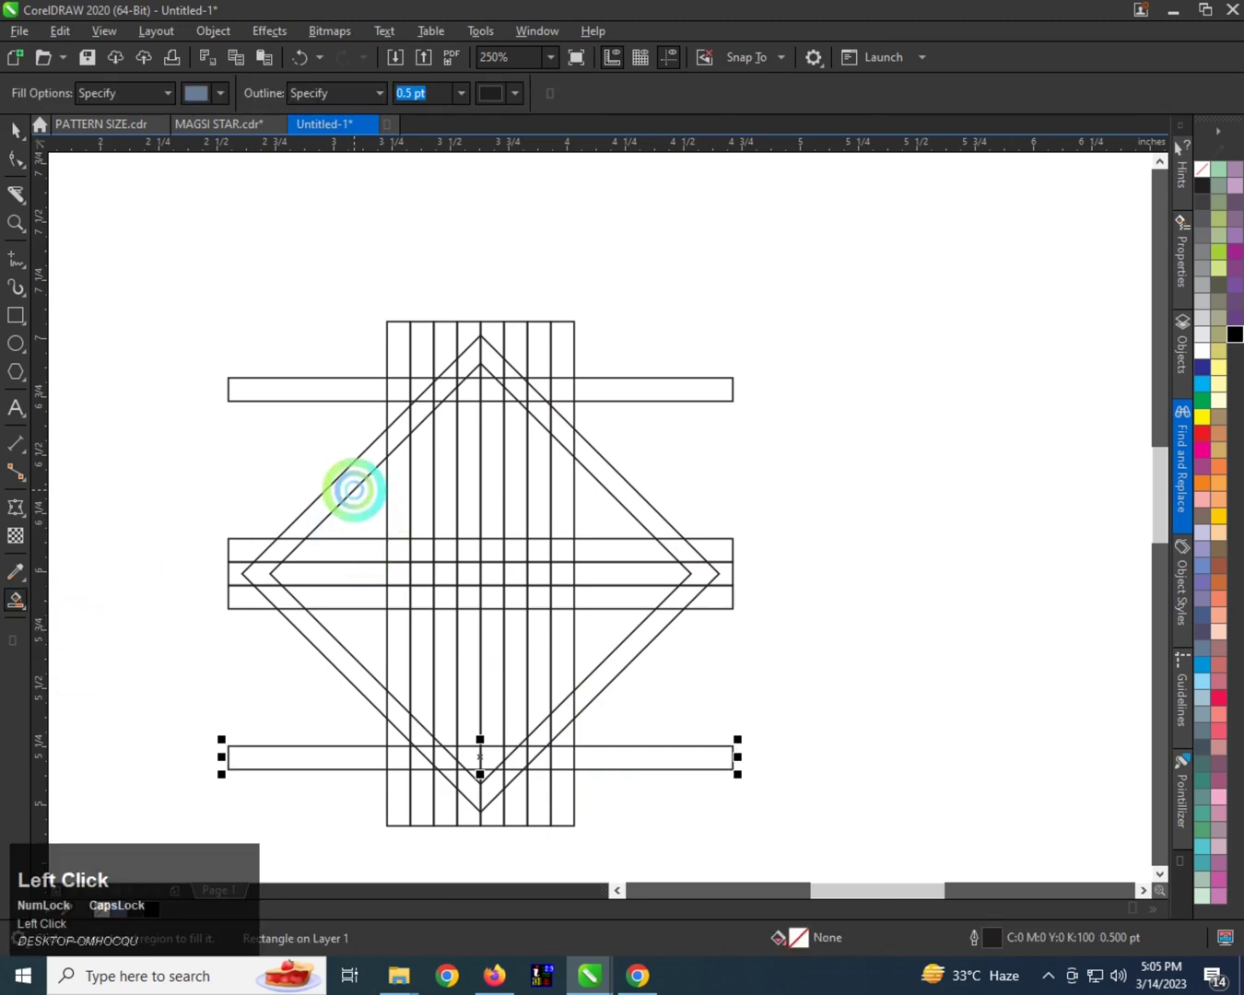
{"action": "left_click", "coordinate": [385, 439]}
{"action": "left_click", "coordinate": [345, 476]}
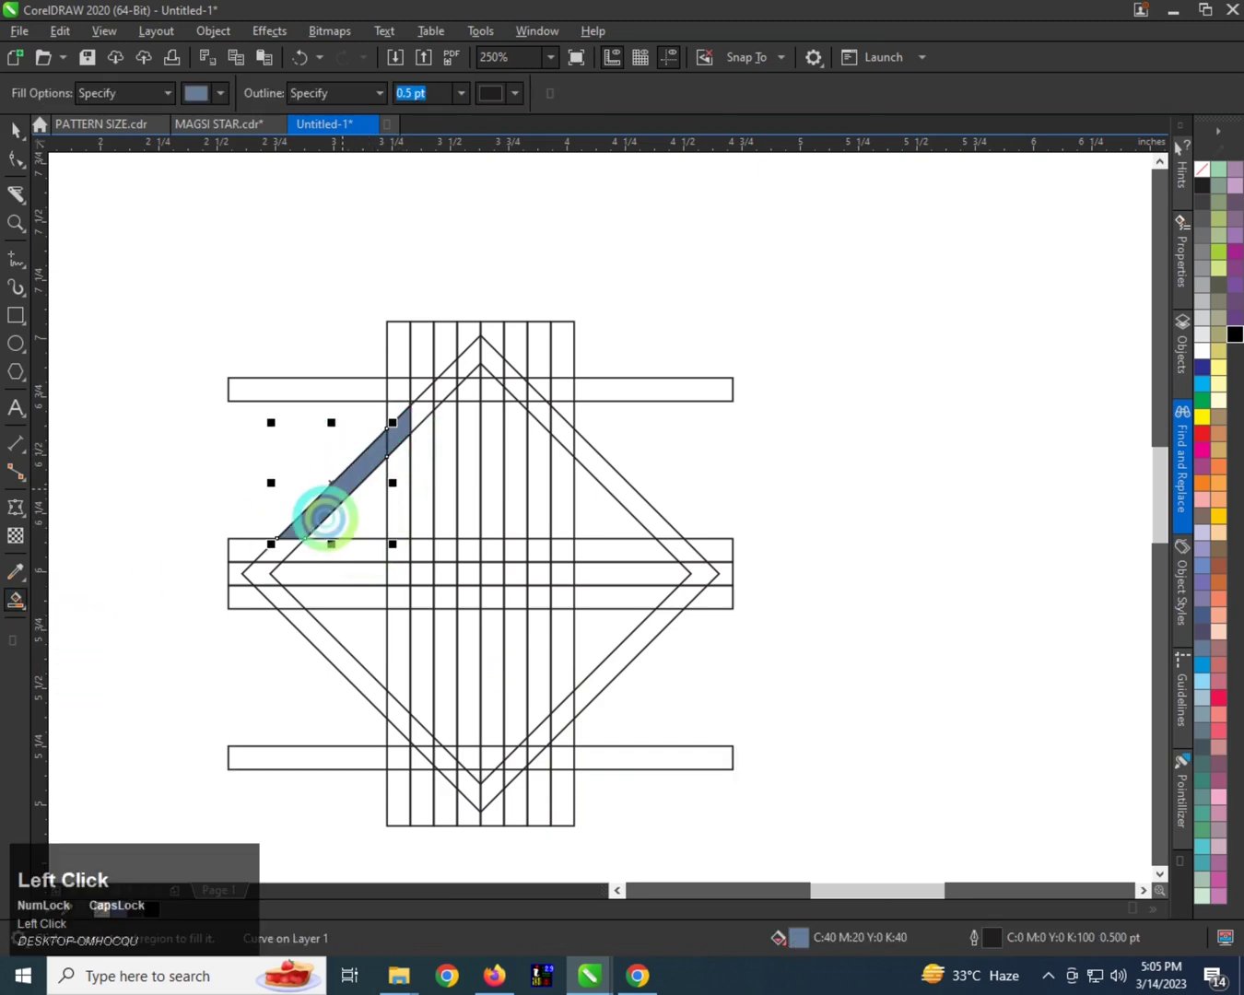
Fill the diamond border around its left corner and along the lower-left side through the first vertical strip.
{"action": "scroll", "coordinate": [291, 551], "scroll_direction": "up", "scroll_amount": 1}
{"action": "left_click", "coordinate": [267, 569]}
{"action": "left_click", "coordinate": [242, 586]}
{"action": "scroll", "coordinate": [263, 516], "scroll_direction": "down", "scroll_amount": 1}
{"action": "left_click", "coordinate": [317, 614]}
{"action": "scroll", "coordinate": [395, 705], "scroll_direction": "up", "scroll_amount": 1}
{"action": "left_click", "coordinate": [369, 666]}
{"action": "scroll", "coordinate": [359, 663], "scroll_direction": "down", "scroll_amount": 1}
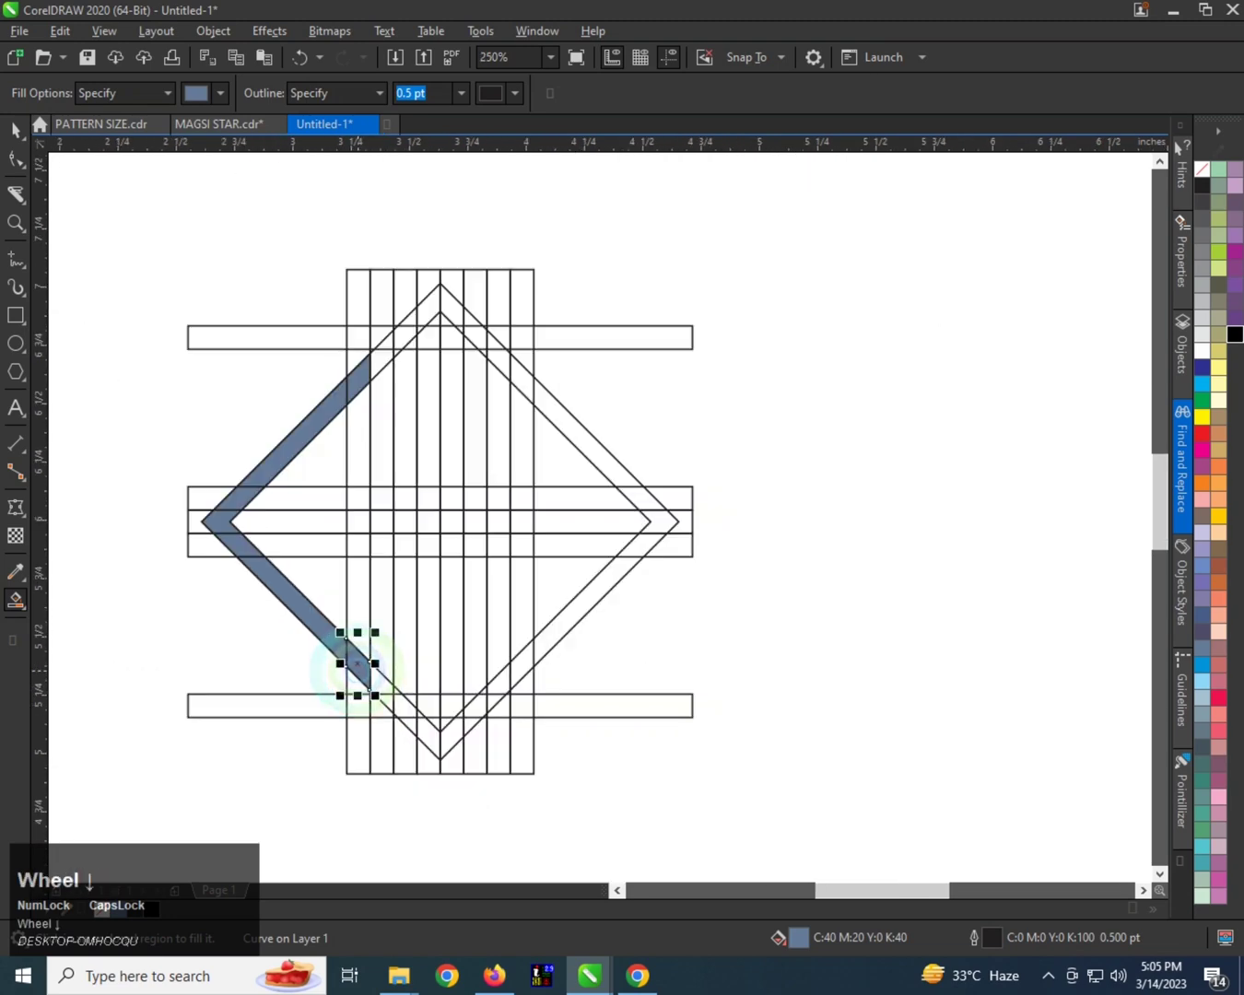
Fill the border pieces around the diamond's top corner between the third and sixth vertical strips.
{"action": "scroll", "coordinate": [391, 359], "scroll_direction": "up", "scroll_amount": 1}
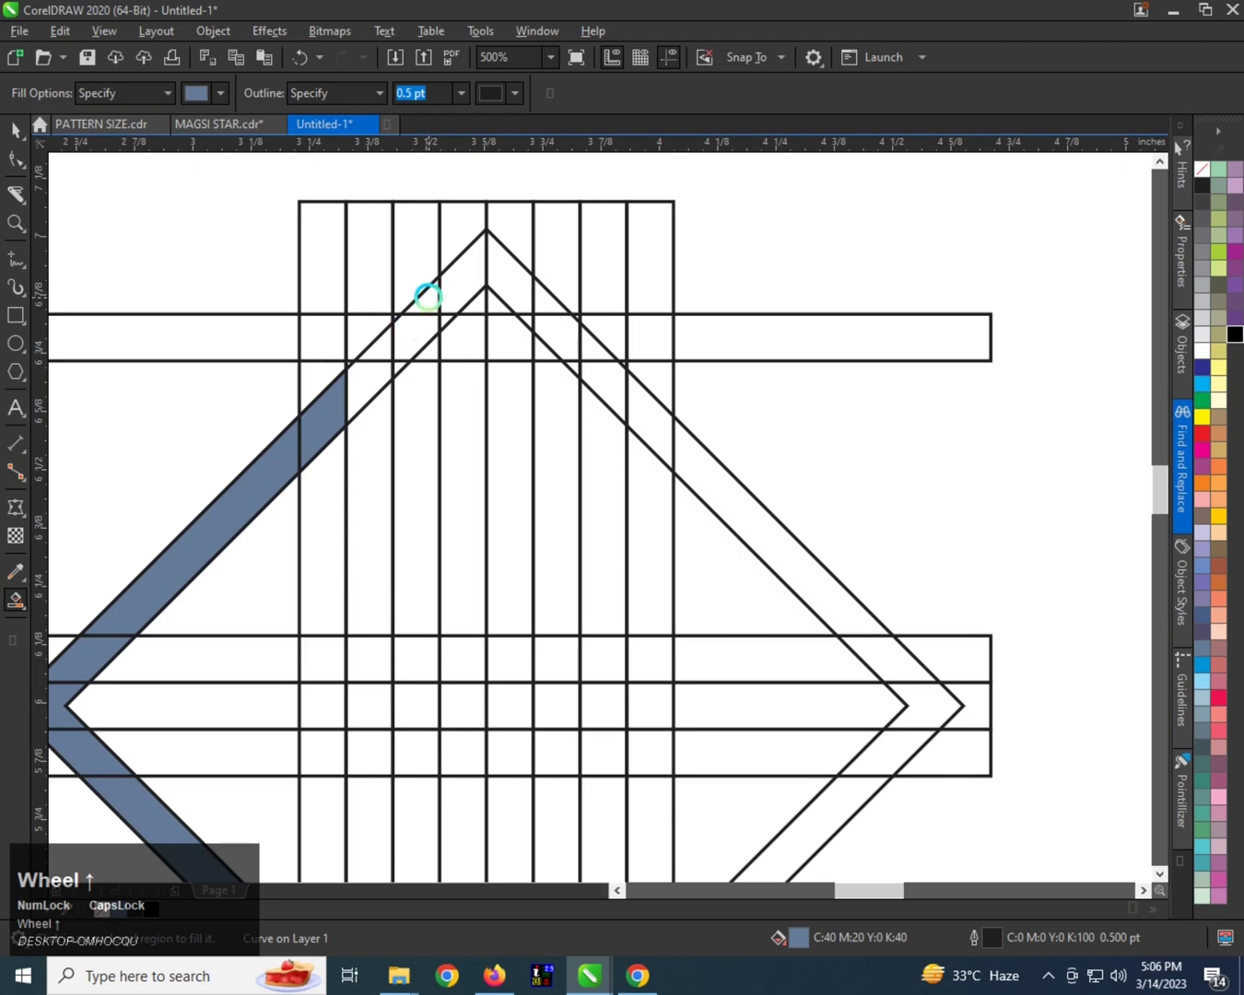
{"action": "left_click", "coordinate": [427, 297]}
{"action": "left_click", "coordinate": [411, 323]}
{"action": "left_click", "coordinate": [401, 364]}
{"action": "left_click", "coordinate": [425, 352]}
{"action": "left_click", "coordinate": [447, 292]}
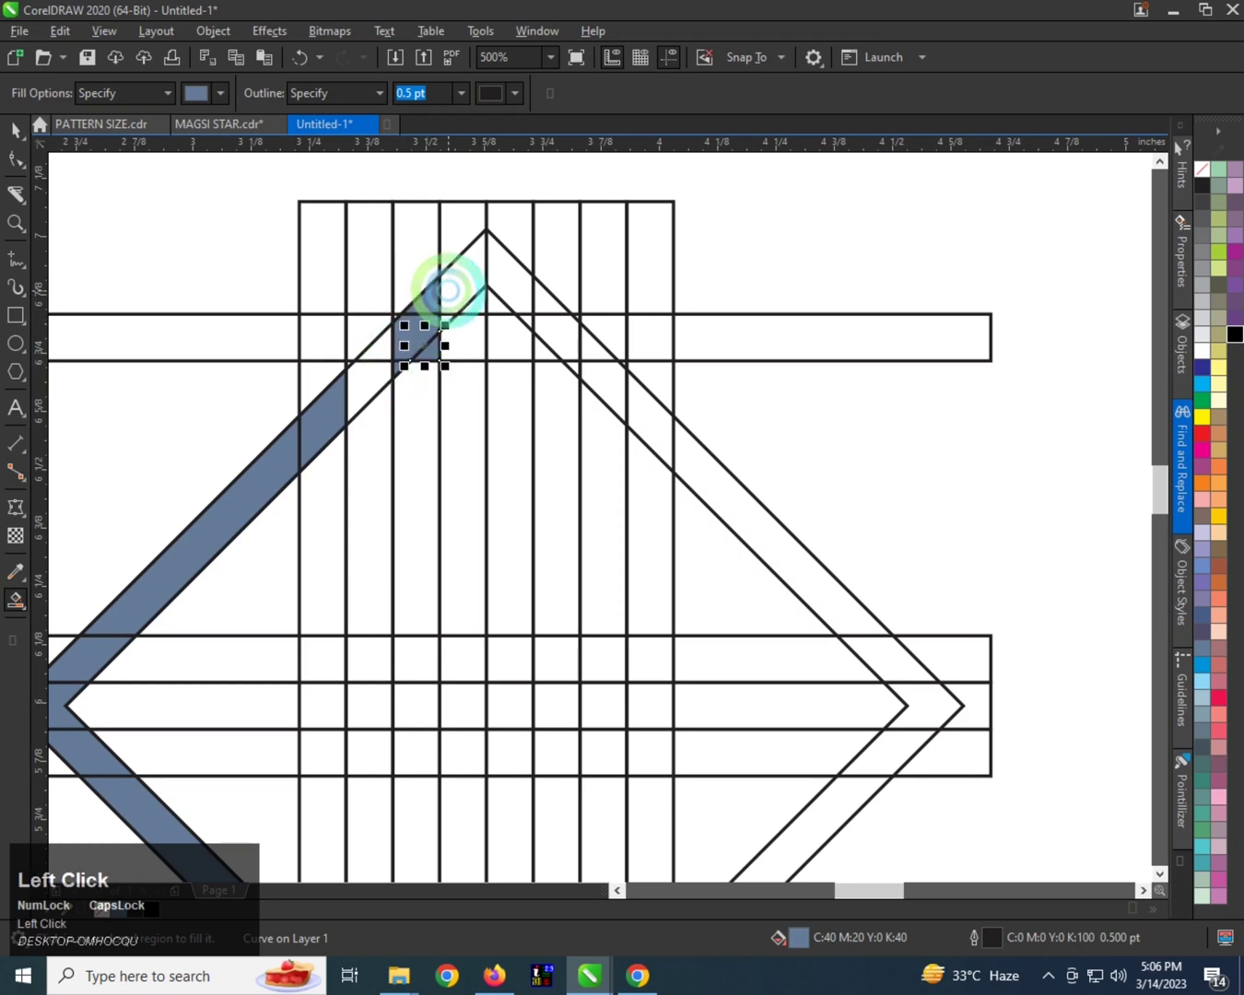
{"action": "left_click", "coordinate": [500, 275]}
{"action": "left_click", "coordinate": [526, 302]}
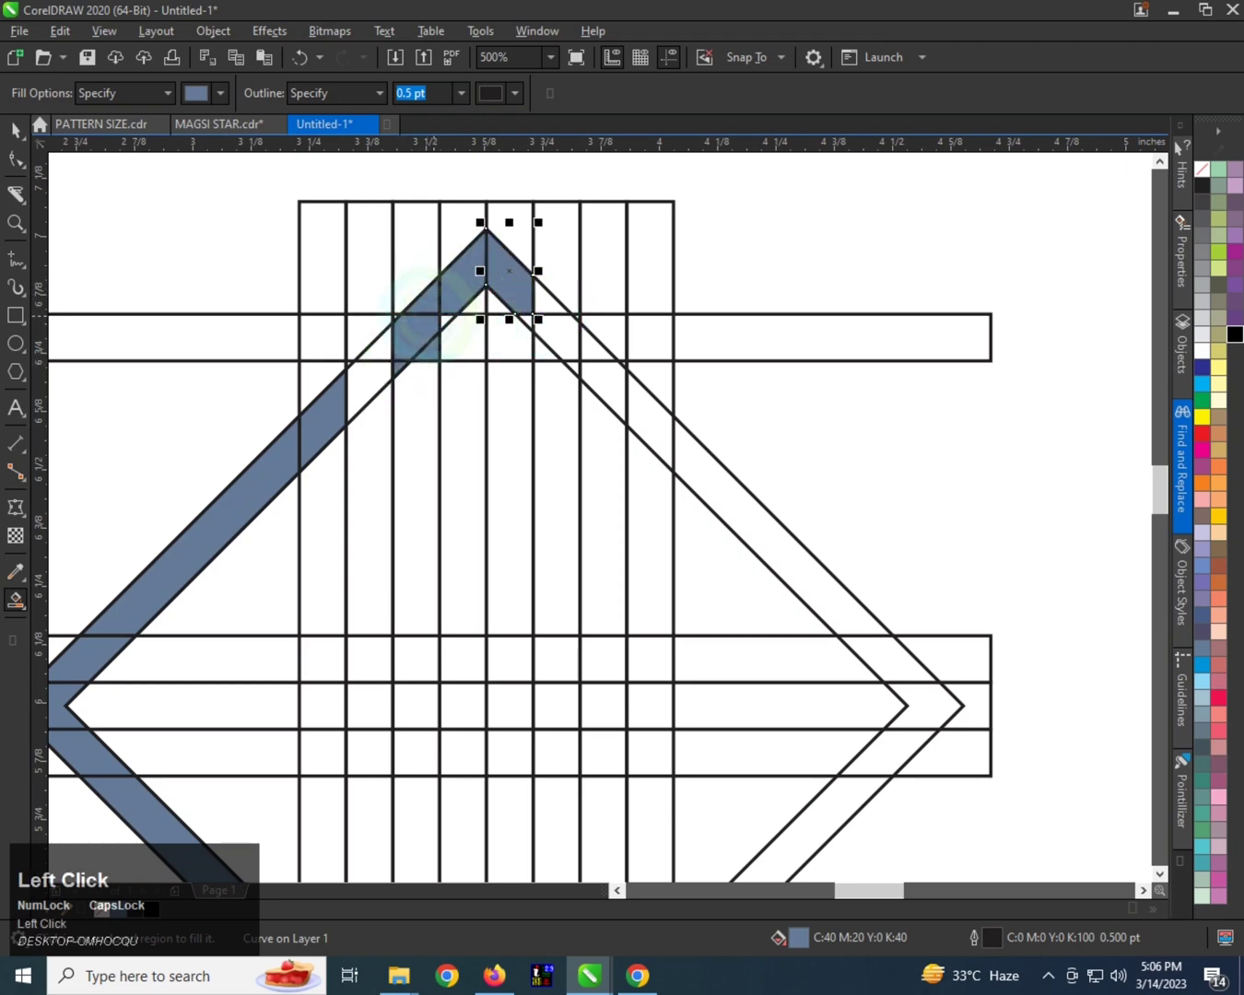
{"action": "left_click", "coordinate": [546, 302]}
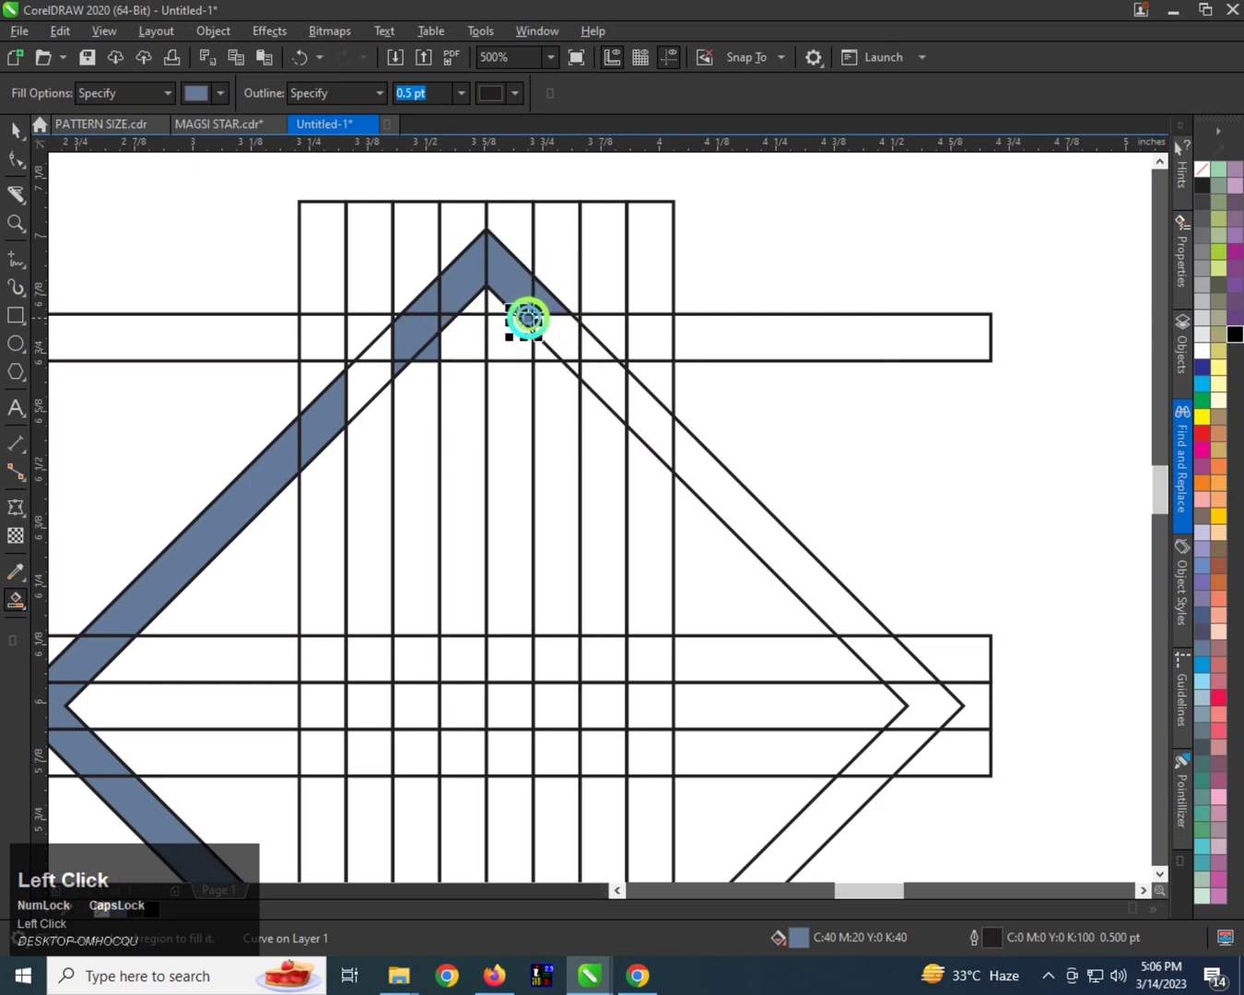
Fill the upper halves of the third and sixth vertical strips down to the middle horizontal strips.
{"action": "left_click", "coordinate": [546, 417]}
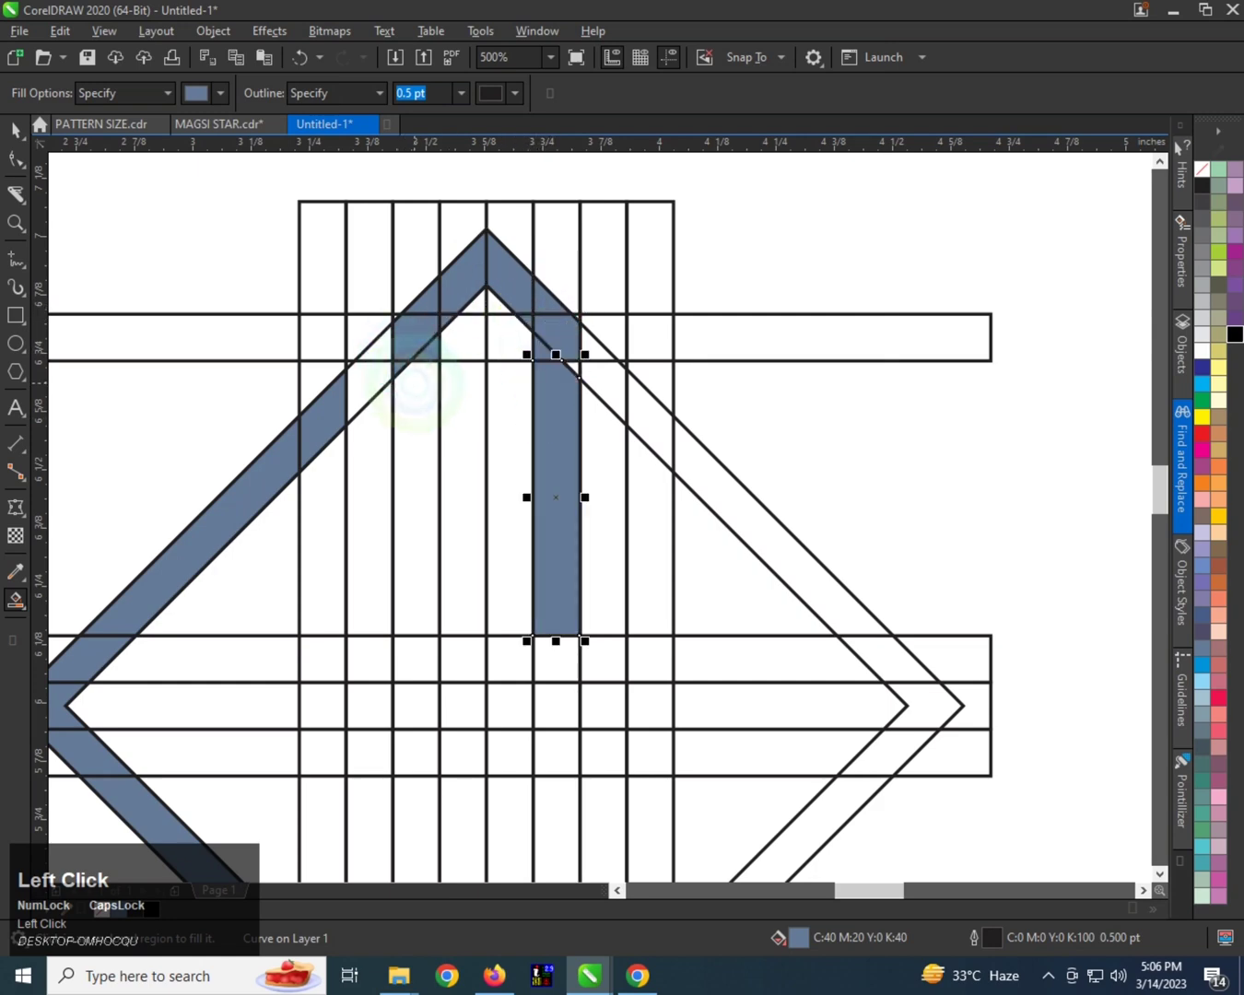
{"action": "left_click", "coordinate": [413, 385]}
{"action": "scroll", "coordinate": [419, 338], "scroll_direction": "down", "scroll_amount": 1}
{"action": "scroll", "coordinate": [412, 500], "scroll_direction": "up", "scroll_amount": 1}
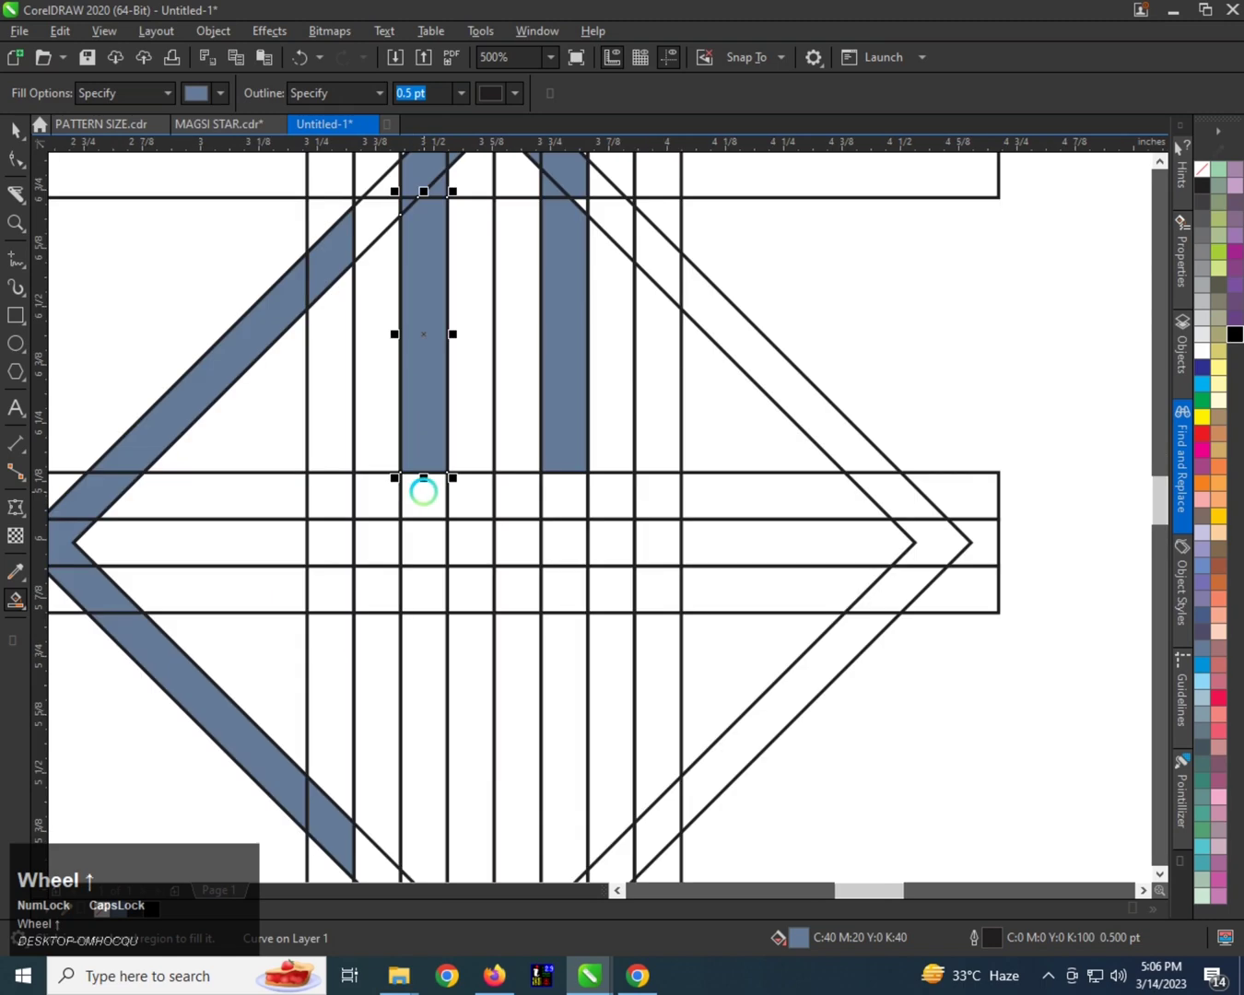
{"action": "scroll", "coordinate": [419, 488], "scroll_direction": "down", "scroll_amount": 1}
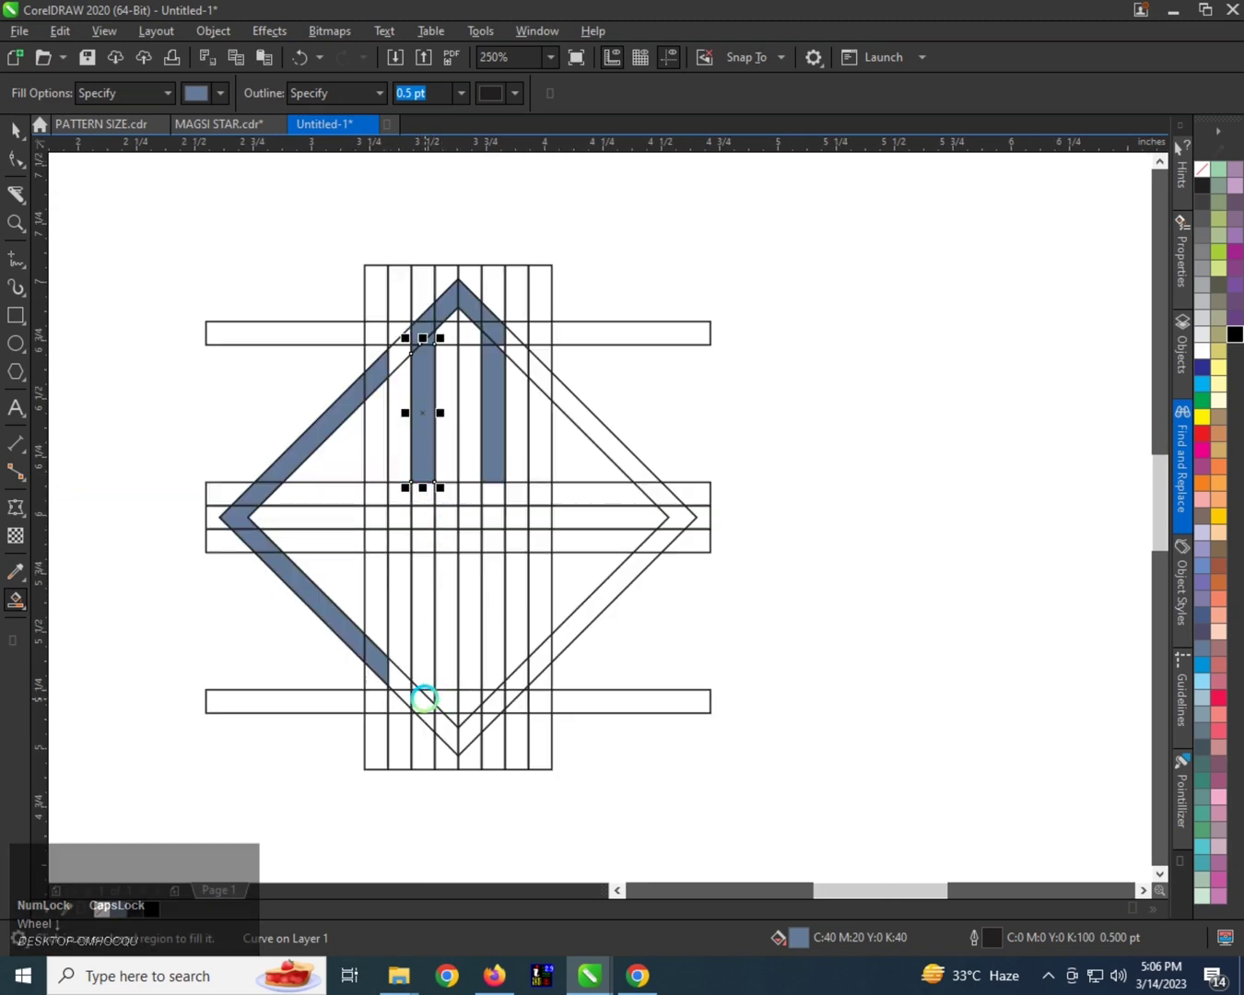
Fill the border pieces around the diamond's bottom corner, starting at the third vertical strip.
{"action": "scroll", "coordinate": [422, 700], "scroll_direction": "up", "scroll_amount": 1}
{"action": "left_click", "coordinate": [411, 687]}
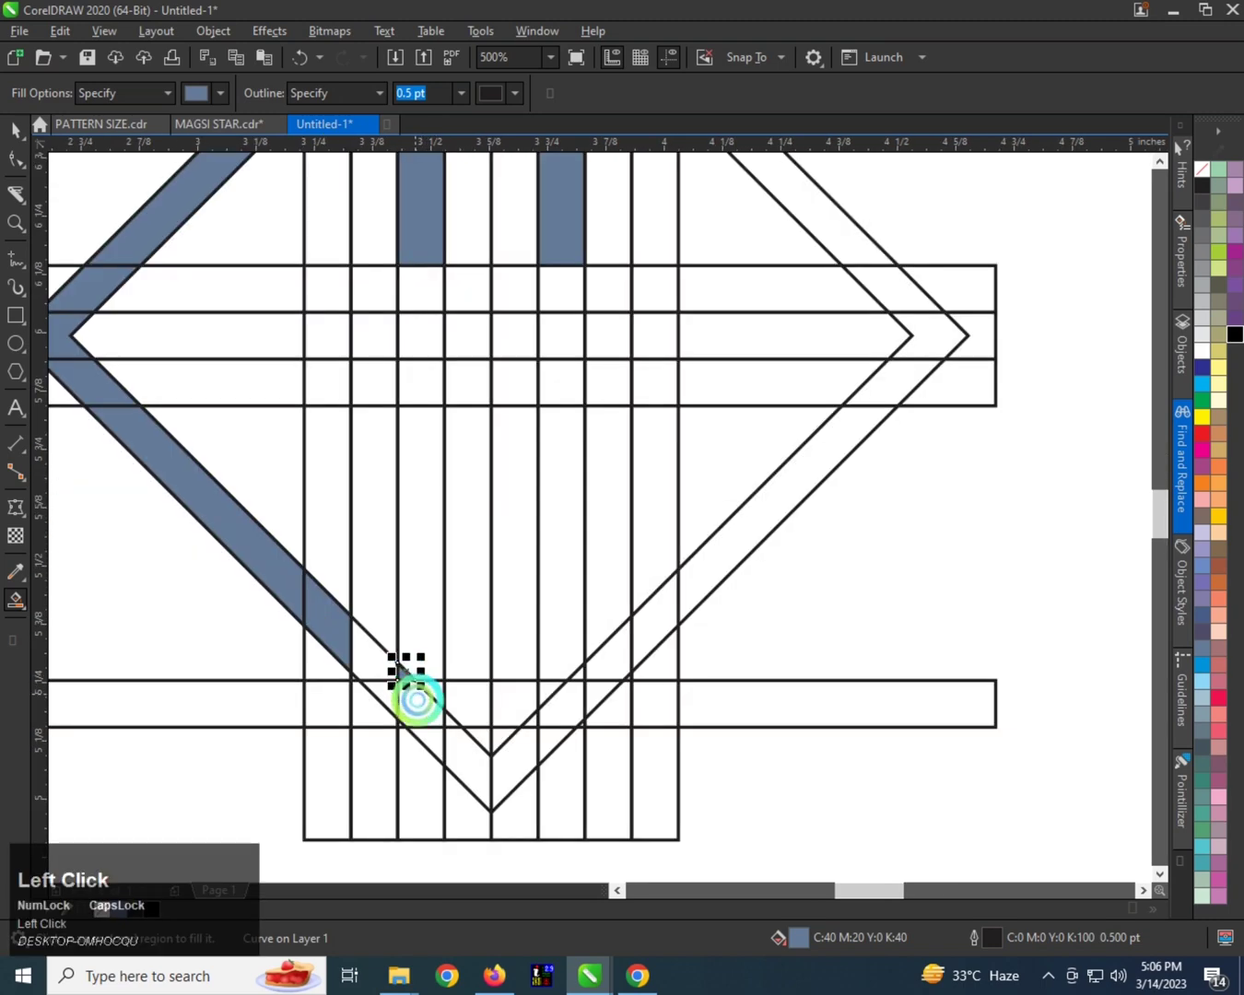
{"action": "left_click", "coordinate": [452, 741]}
{"action": "left_click", "coordinate": [498, 765]}
{"action": "left_click", "coordinate": [531, 738]}
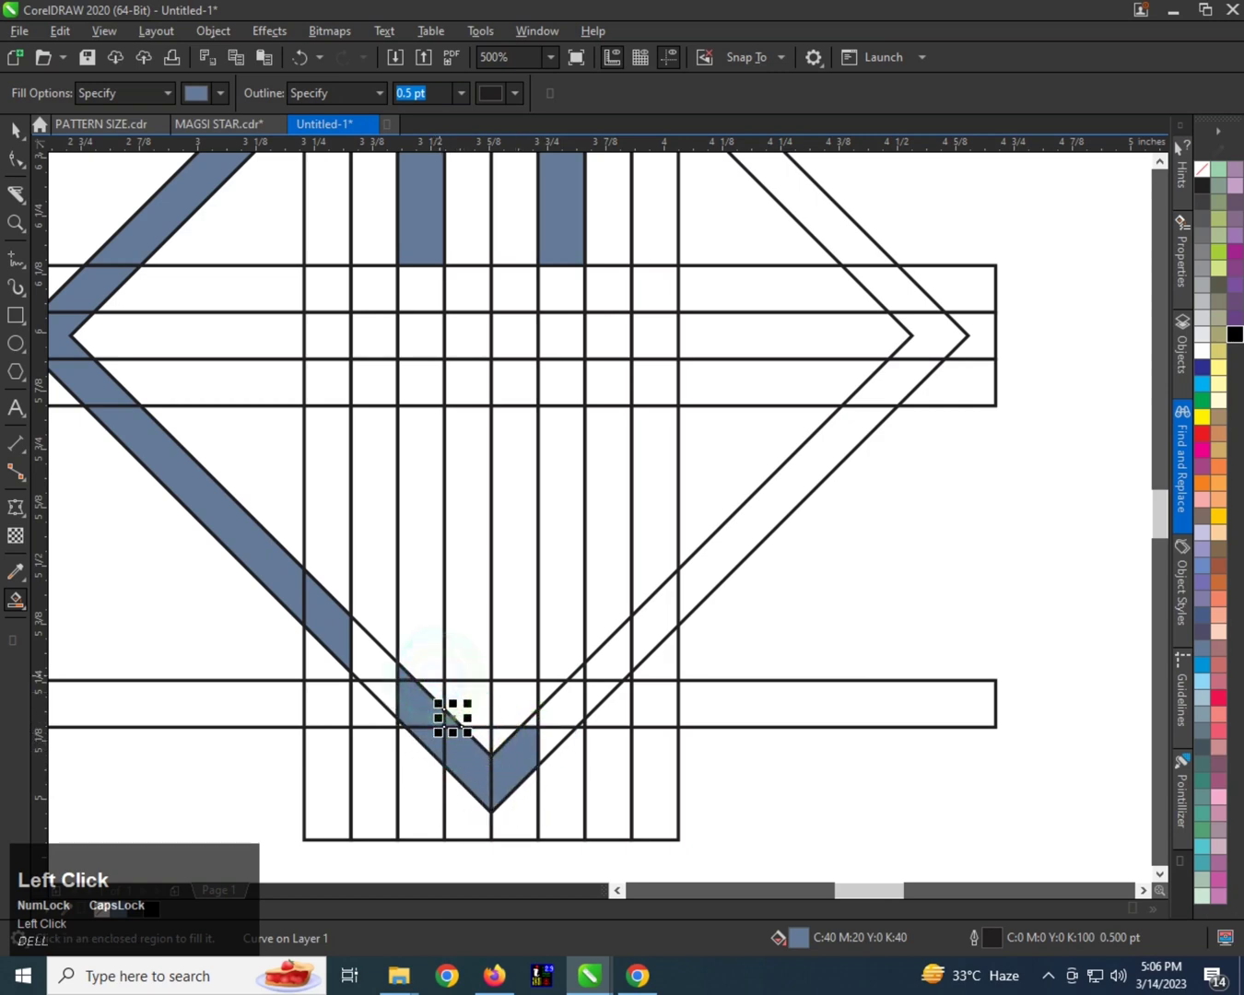
Fill the lower halves of the third and sixth vertical strips and the remaining border pieces beneath the sixth.
{"action": "left_click", "coordinate": [422, 636]}
{"action": "scroll", "coordinate": [461, 646], "scroll_direction": "down", "scroll_amount": 2}
{"action": "scroll", "coordinate": [476, 652], "scroll_direction": "up", "scroll_amount": 2}
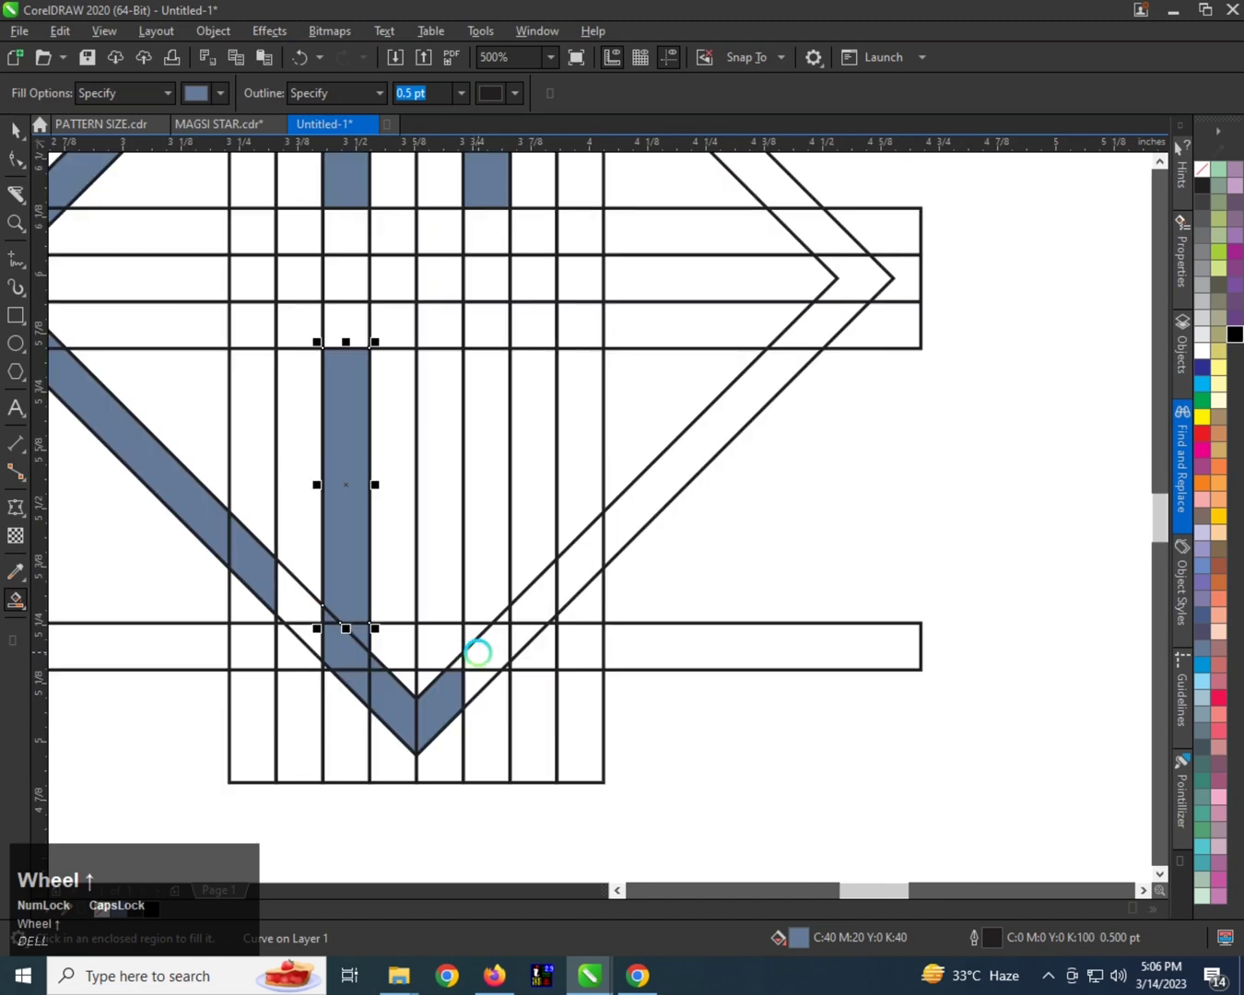
{"action": "left_click", "coordinate": [458, 665]}
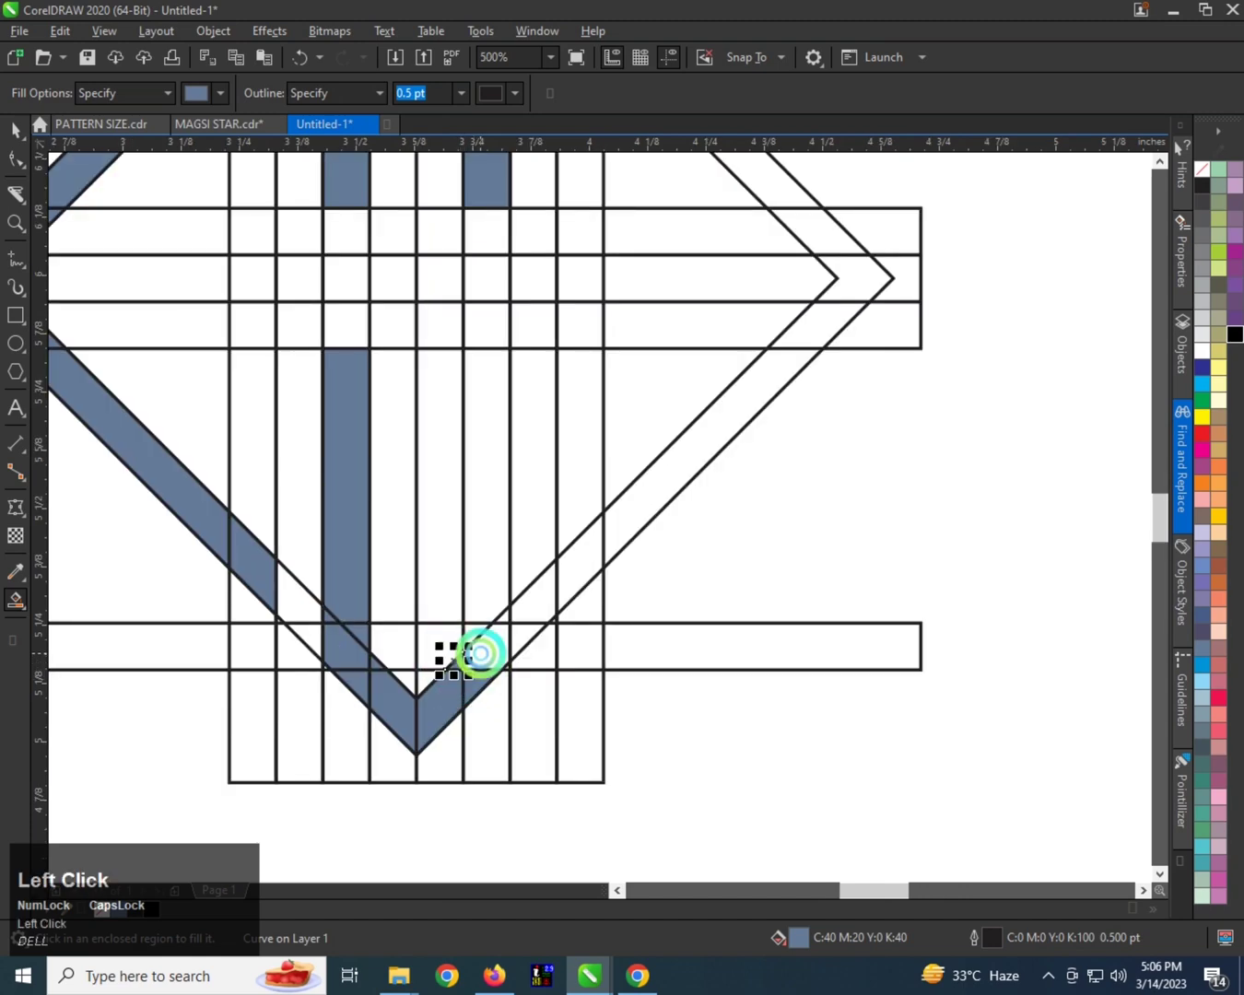
{"action": "left_click", "coordinate": [474, 604]}
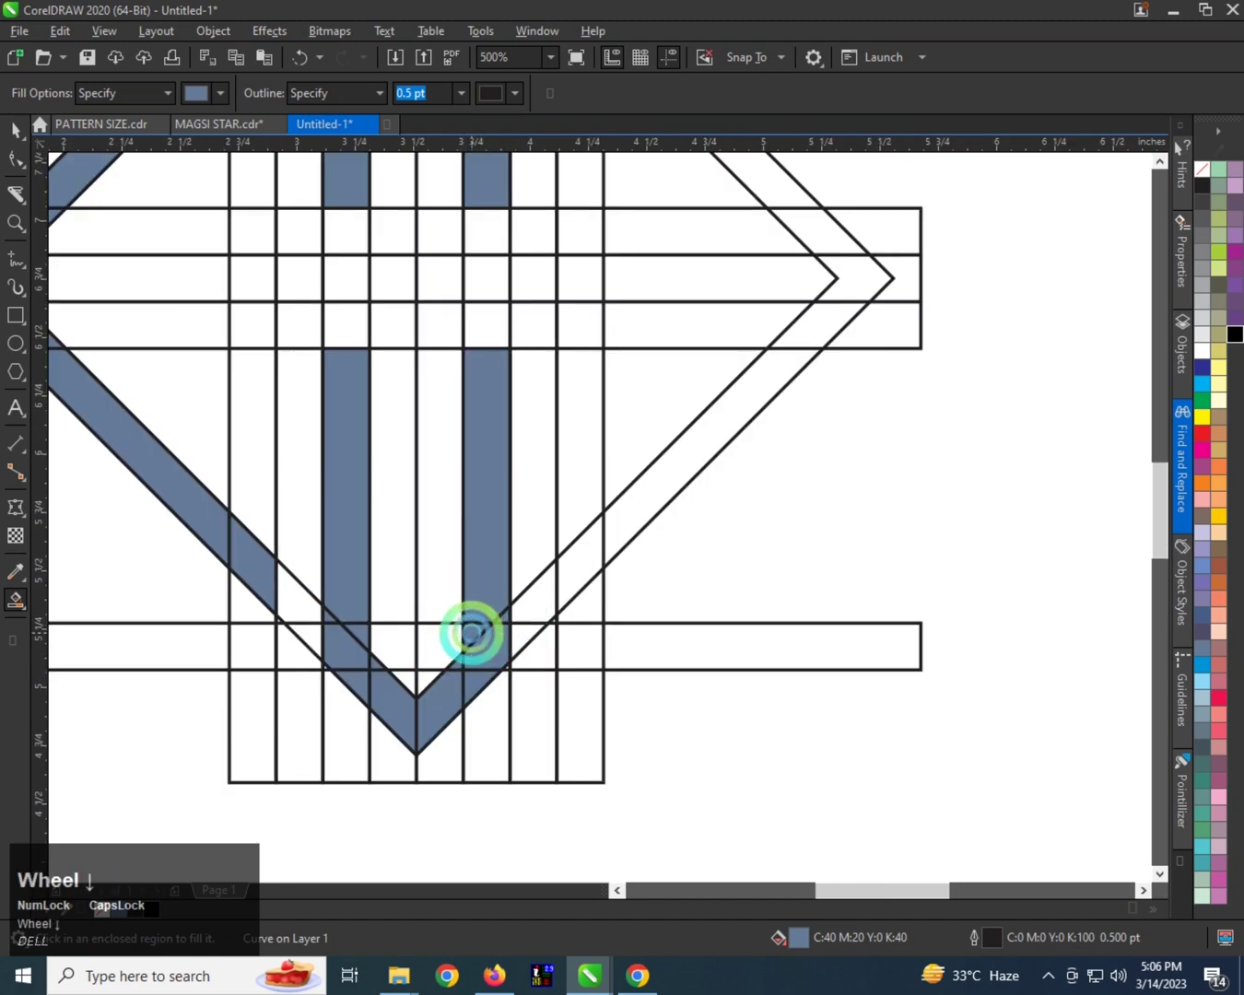
Fill the central crossbar between the third and sixth strips, plus the third strip's cell above and sixth strip's cell below it.
{"action": "scroll", "coordinate": [471, 634], "scroll_direction": "down", "scroll_amount": 2}
{"action": "scroll", "coordinate": [447, 489], "scroll_direction": "up", "scroll_amount": 2}
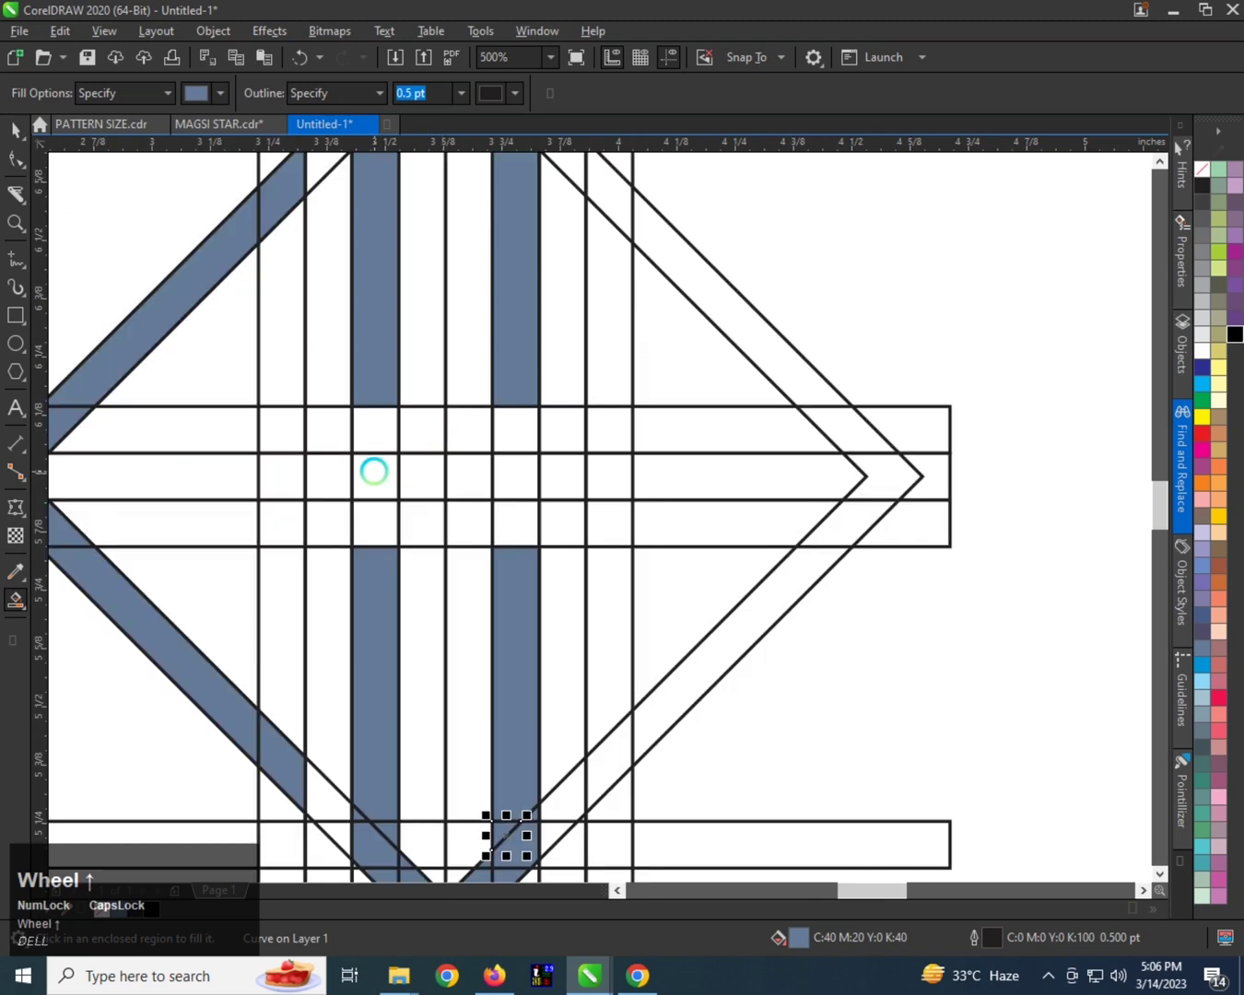
{"action": "left_click", "coordinate": [374, 471]}
{"action": "left_click", "coordinate": [422, 473]}
{"action": "left_click", "coordinate": [463, 473]}
{"action": "left_click", "coordinate": [516, 472]}
{"action": "left_click", "coordinate": [518, 516]}
{"action": "left_click", "coordinate": [389, 418]}
{"action": "scroll", "coordinate": [458, 464], "scroll_direction": "down", "scroll_amount": 2}
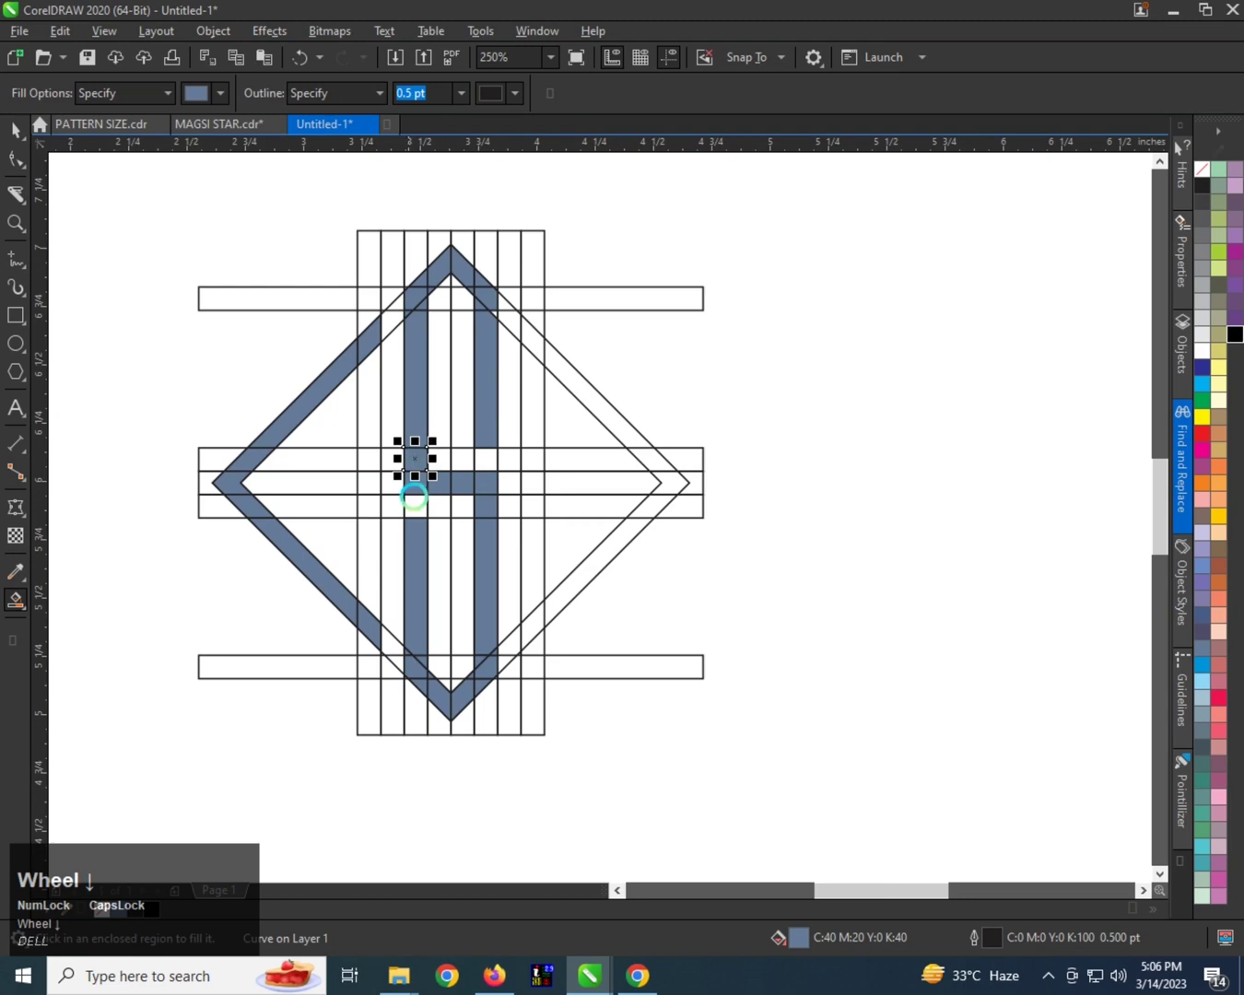
Fill the first vertical strip above and below its center cell, and the leftover piece at the sixth strip's top.
{"action": "left_click", "coordinate": [369, 369]}
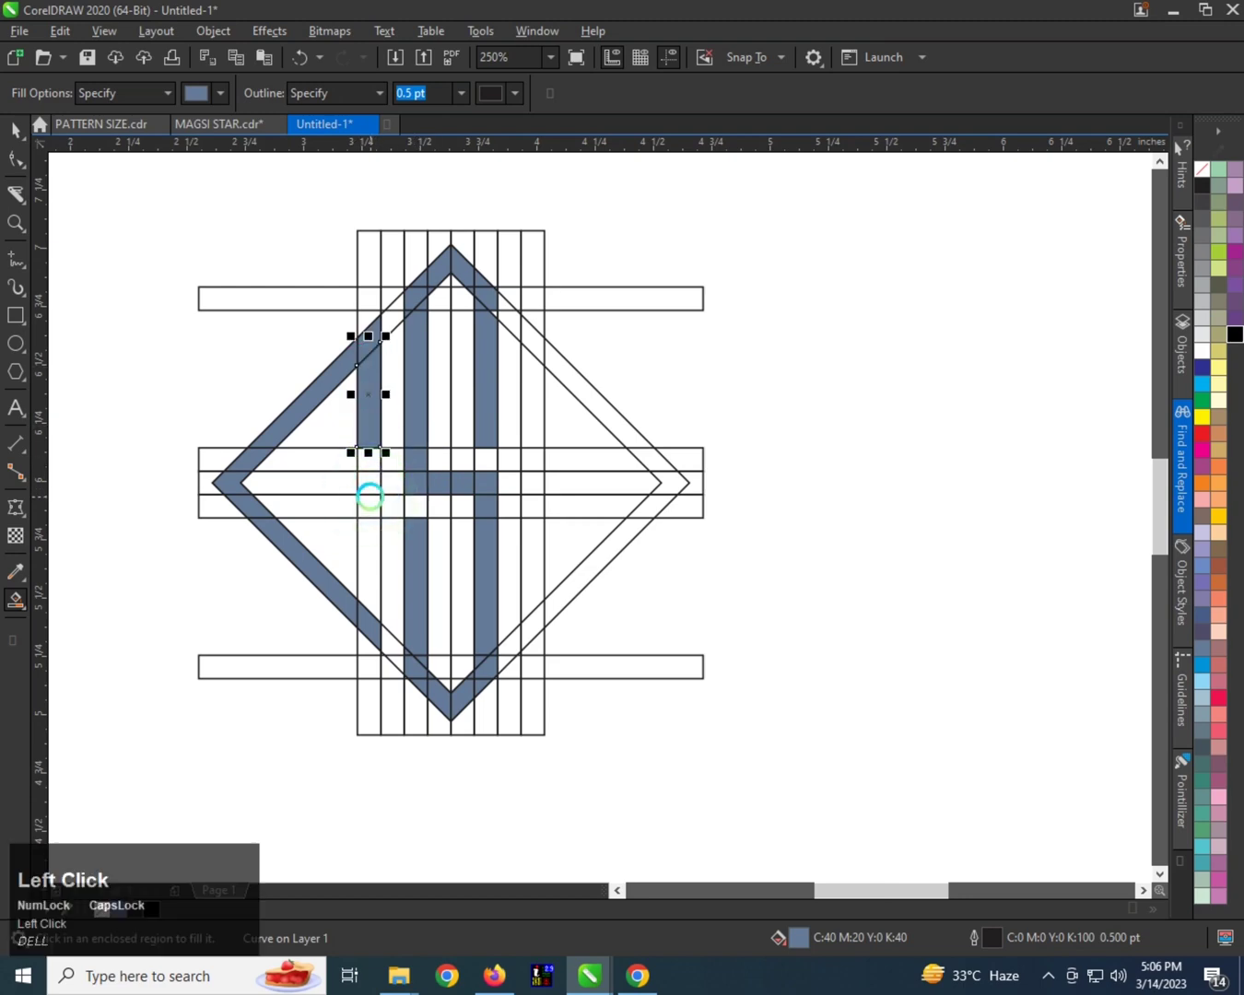
{"action": "left_click", "coordinate": [365, 543]}
{"action": "scroll", "coordinate": [364, 452], "scroll_direction": "up", "scroll_amount": 2}
{"action": "left_click", "coordinate": [368, 459]}
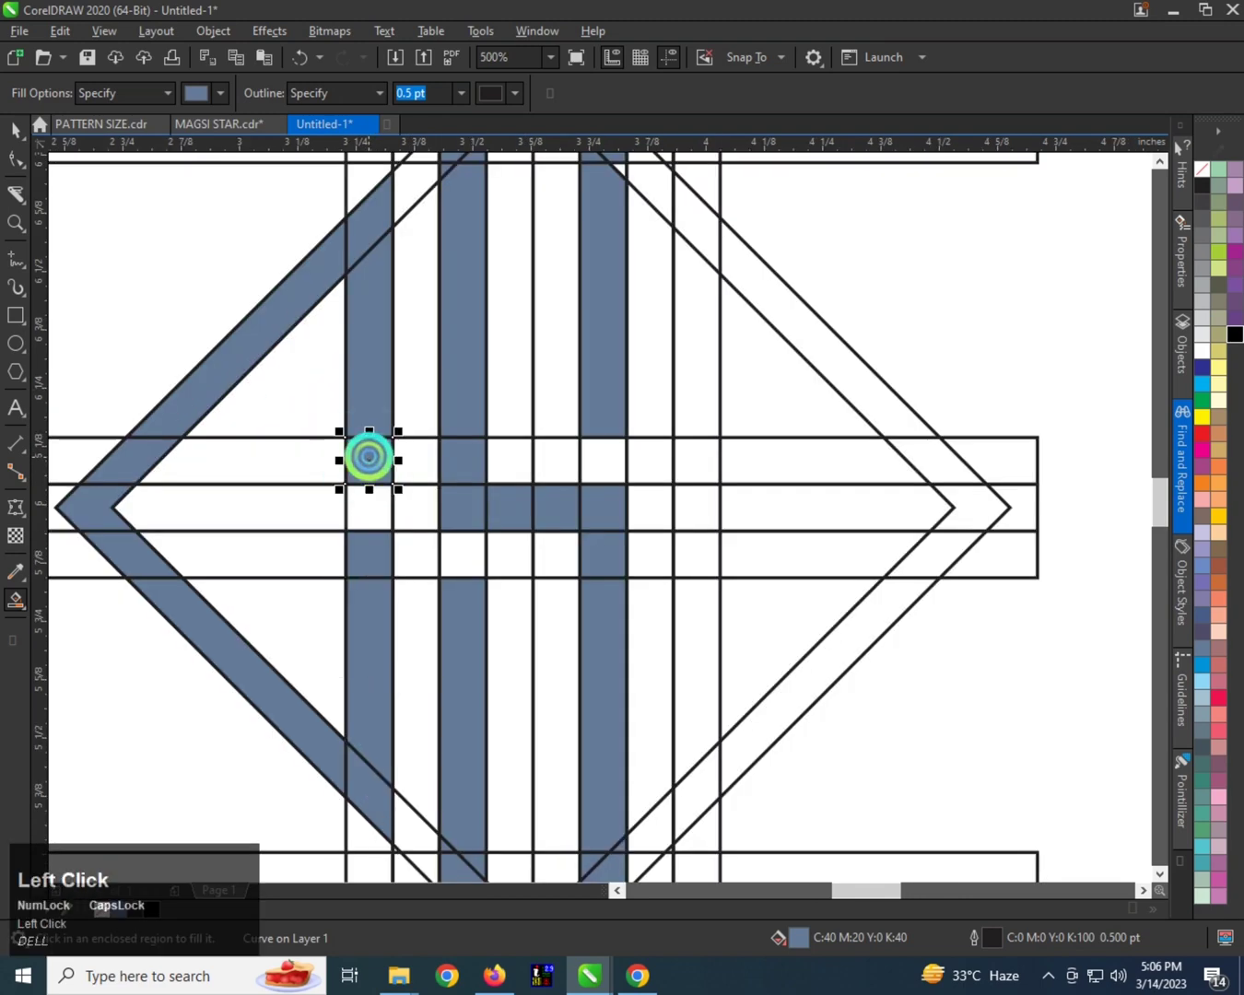
{"action": "scroll", "coordinate": [359, 572], "scroll_direction": "down", "scroll_amount": 2}
{"action": "scroll", "coordinate": [490, 383], "scroll_direction": "up", "scroll_amount": 2}
{"action": "left_click", "coordinate": [488, 367]}
{"action": "scroll", "coordinate": [466, 364], "scroll_direction": "down", "scroll_amount": 2}
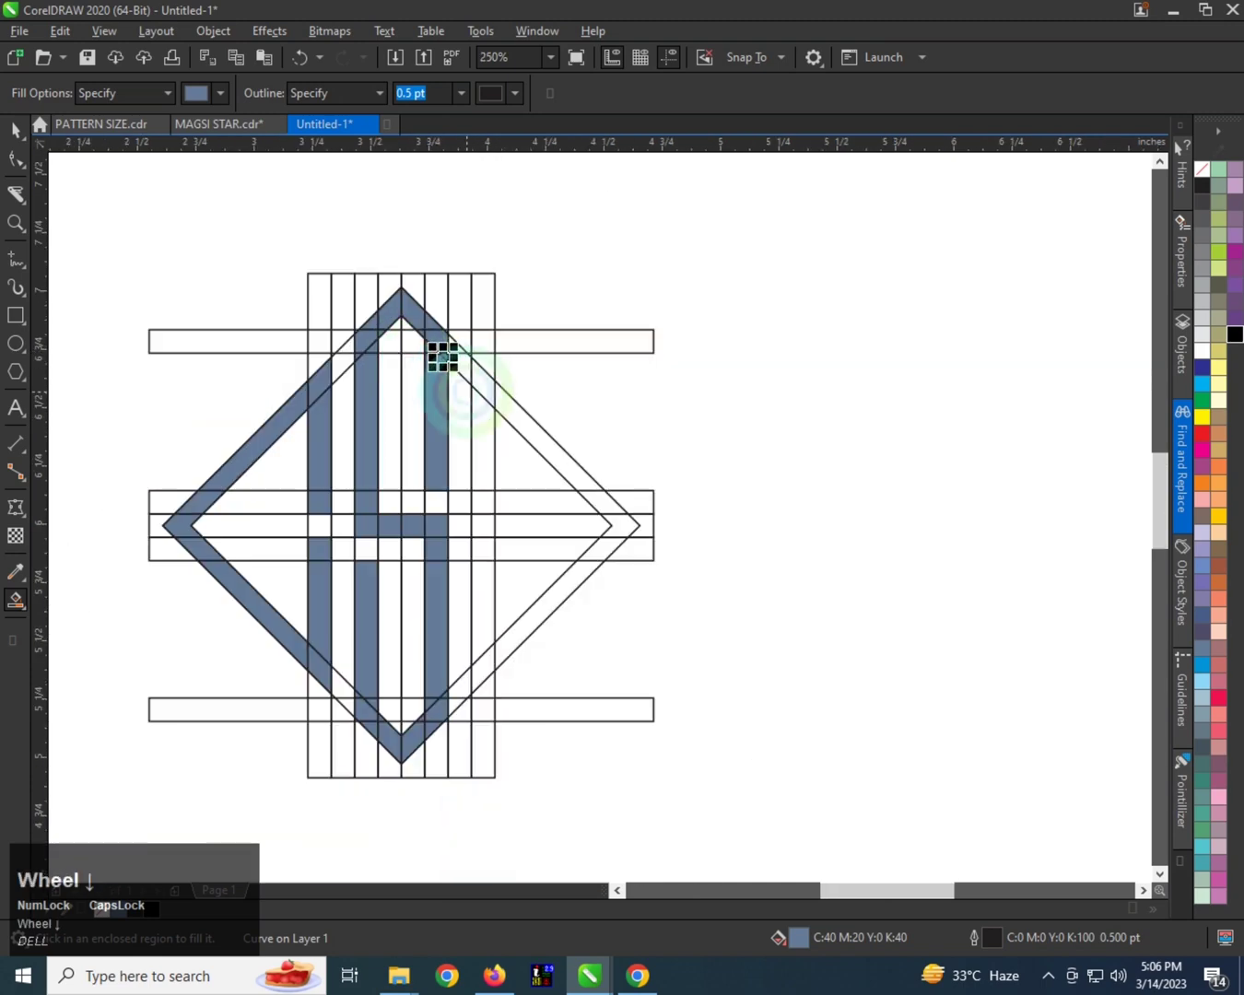
Fill the diamond's upper-right border and the eighth vertical strip through the middle rows into its lower half.
{"action": "left_click", "coordinate": [507, 418]}
{"action": "left_click", "coordinate": [483, 389]}
{"action": "left_click", "coordinate": [483, 434]}
{"action": "left_click", "coordinate": [485, 506]}
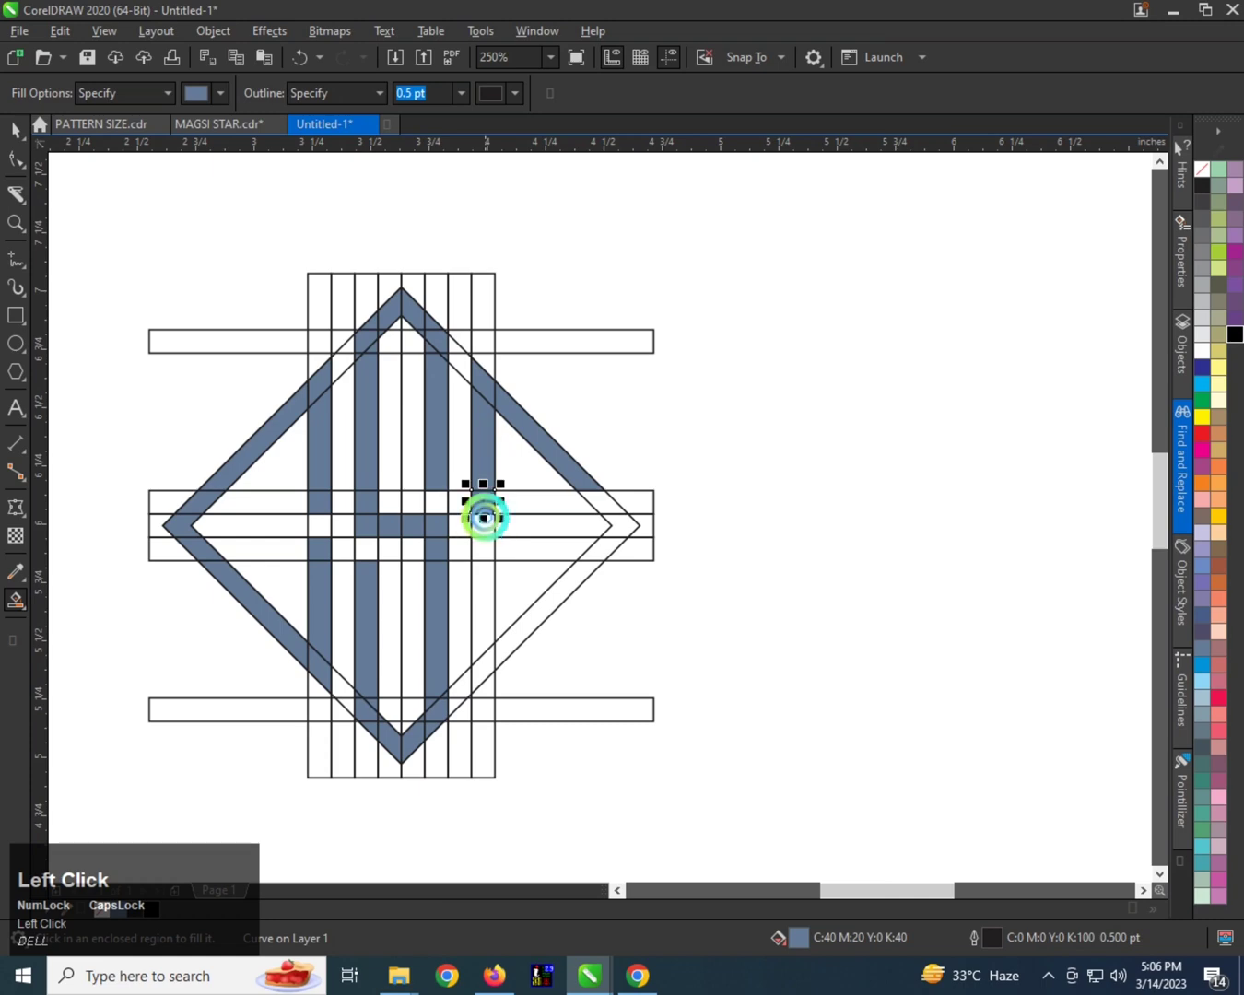
{"action": "left_click", "coordinate": [487, 563]}
Fill the diamond's lower-right border from the eighth vertical strip up through the right corner.
{"action": "left_click", "coordinate": [477, 658]}
{"action": "left_click", "coordinate": [519, 622]}
{"action": "left_click", "coordinate": [595, 556]}
{"action": "left_click", "coordinate": [590, 548]}
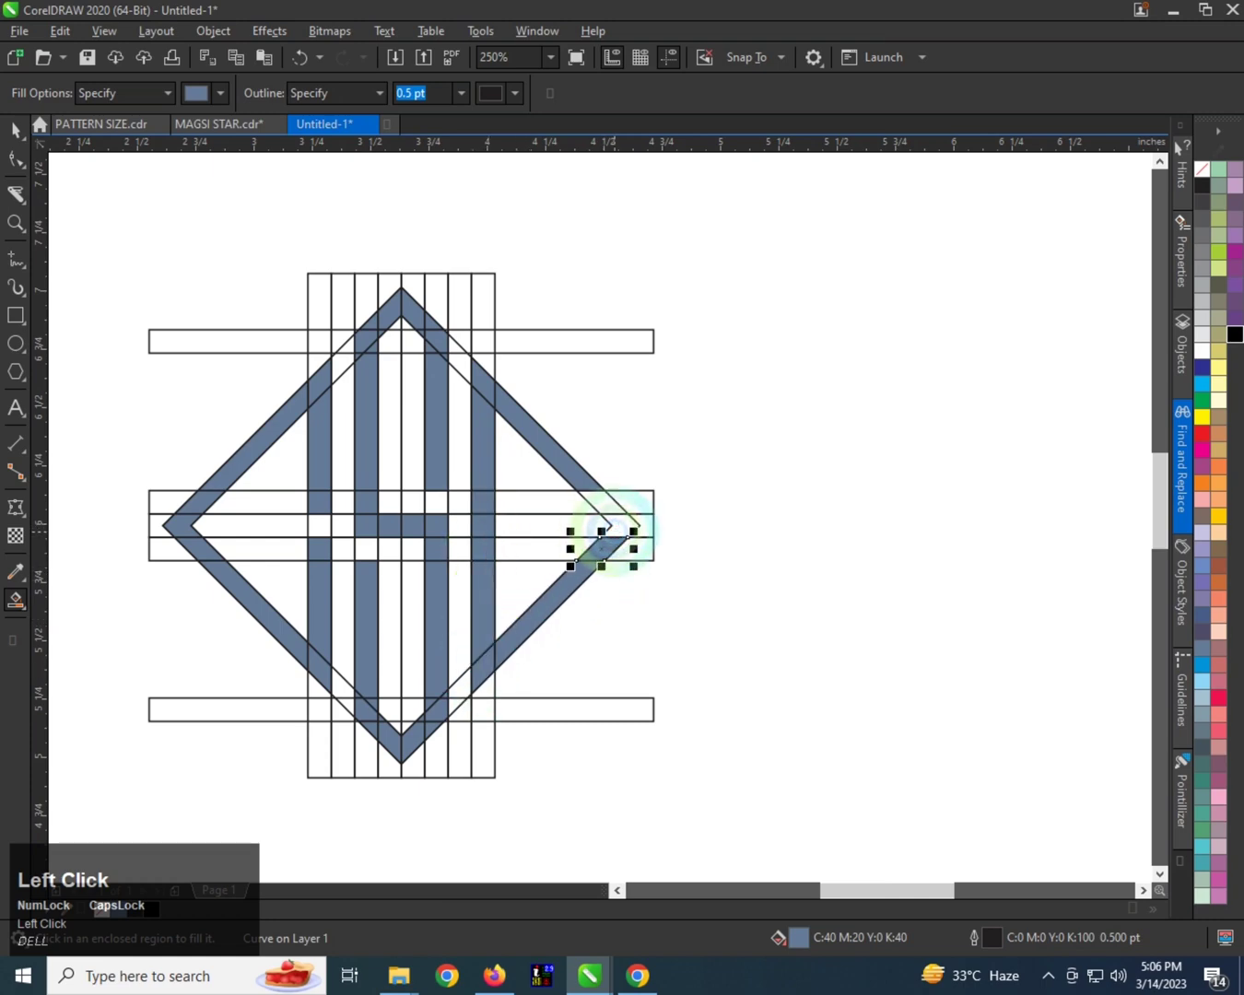
{"action": "scroll", "coordinate": [577, 544], "scroll_direction": "up", "scroll_amount": 2}
{"action": "left_click", "coordinate": [636, 517]}
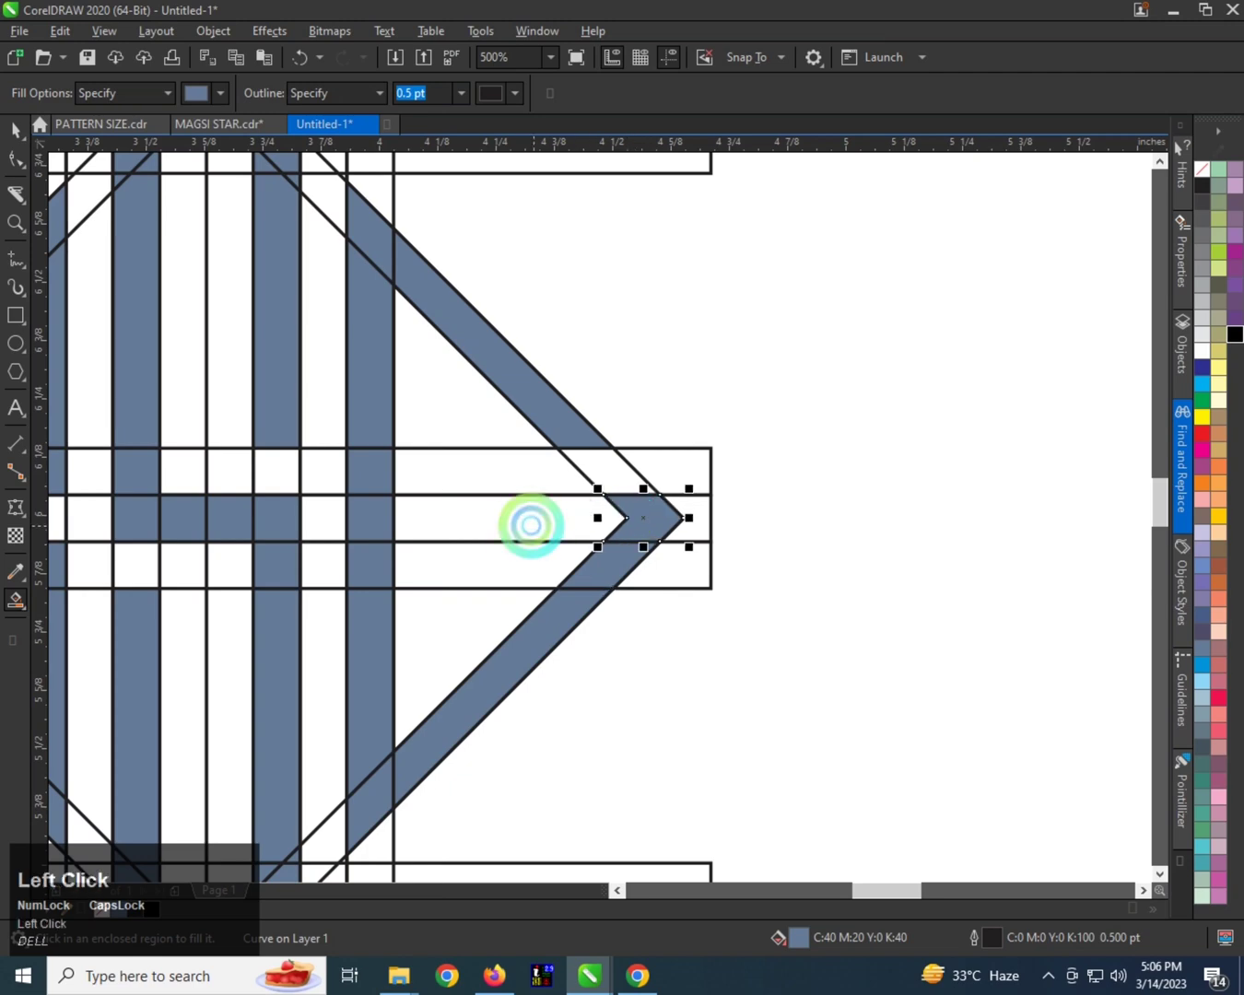
Draw a vertical line about 0.12 inches long across the central horizontal strip, between the eighth vertical strip and the diamond's right corner.
{"action": "scroll", "coordinate": [533, 523], "scroll_direction": "down", "scroll_amount": 2}
{"action": "scroll", "coordinate": [512, 521], "scroll_direction": "up", "scroll_amount": 2}
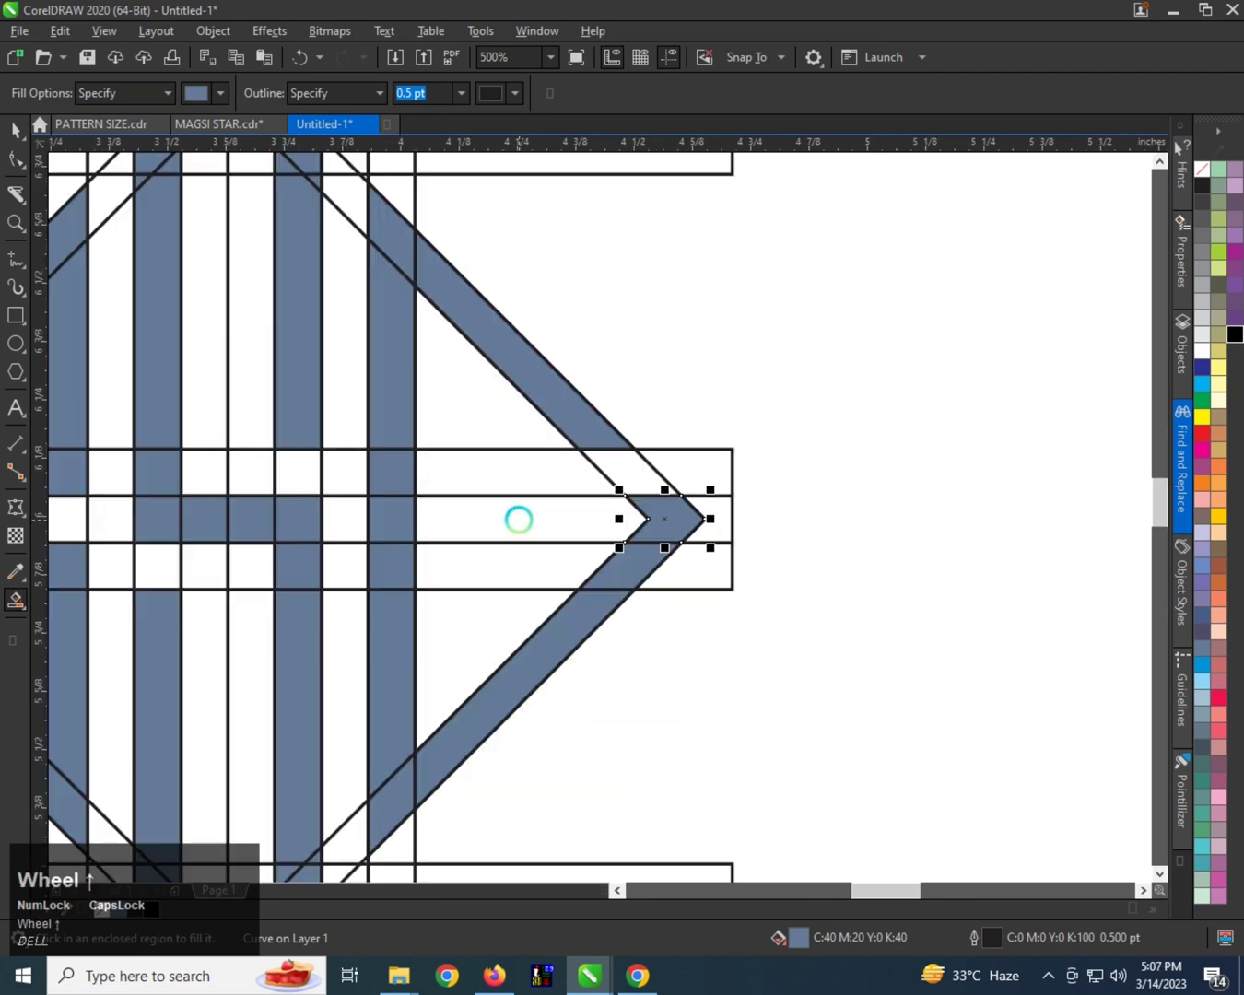
{"action": "left_click", "coordinate": [15, 261]}
{"action": "scroll", "coordinate": [539, 514], "scroll_direction": "up", "scroll_amount": 2}
{"action": "left_click", "coordinate": [488, 478]}
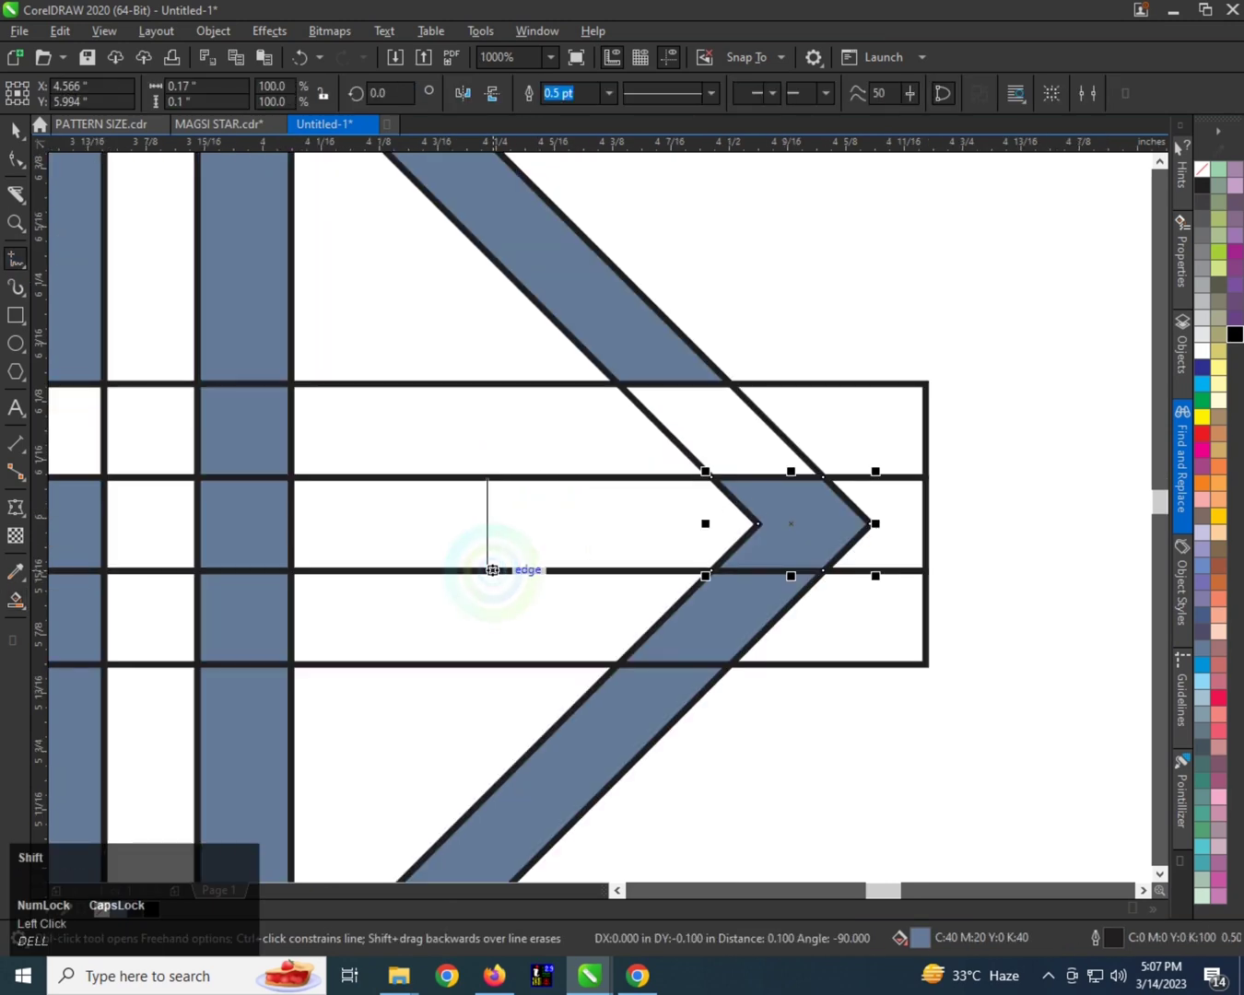
{"action": "left_click", "coordinate": [490, 594], "text": "shift"}
{"action": "key", "text": "ctrl+space"}
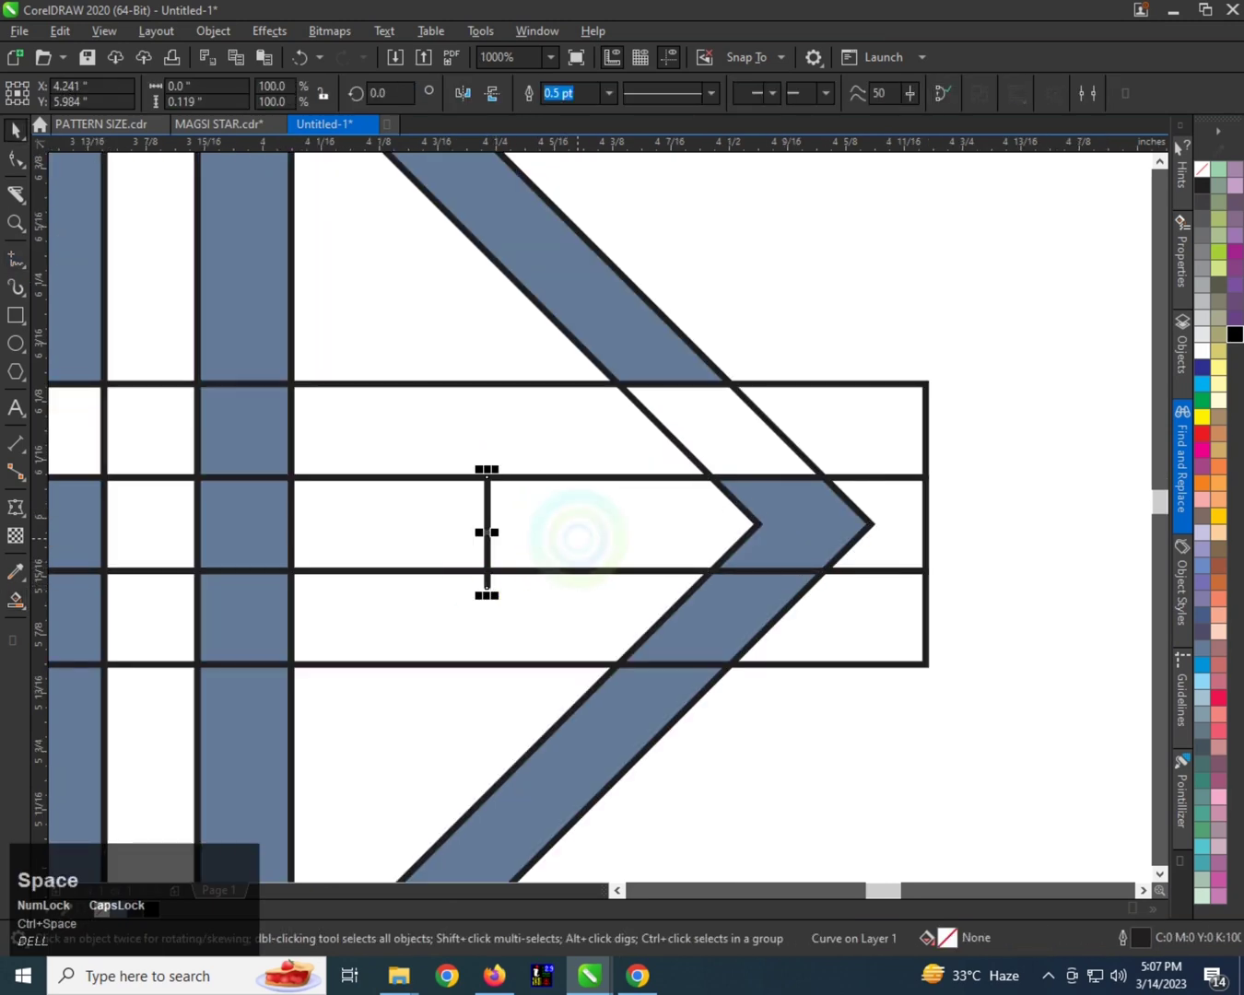
Fill the central strip's region between the short vertical line and the diamond's right corner to form the G's bar.
{"action": "left_click", "coordinate": [16, 598]}
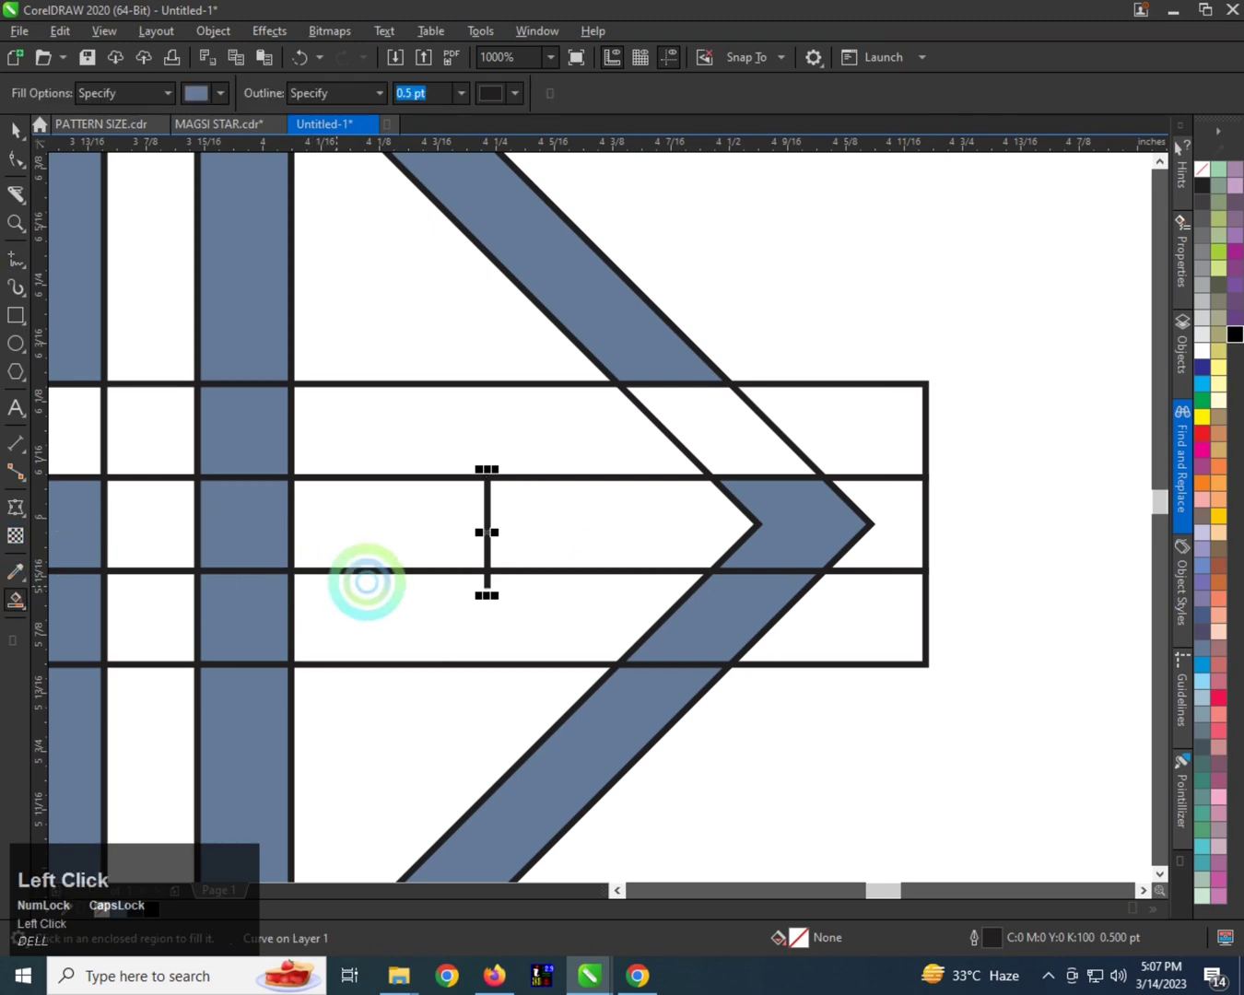
{"action": "left_click", "coordinate": [596, 538]}
{"action": "scroll", "coordinate": [596, 533], "scroll_direction": "down", "scroll_amount": 2}
{"action": "key", "text": "space"}
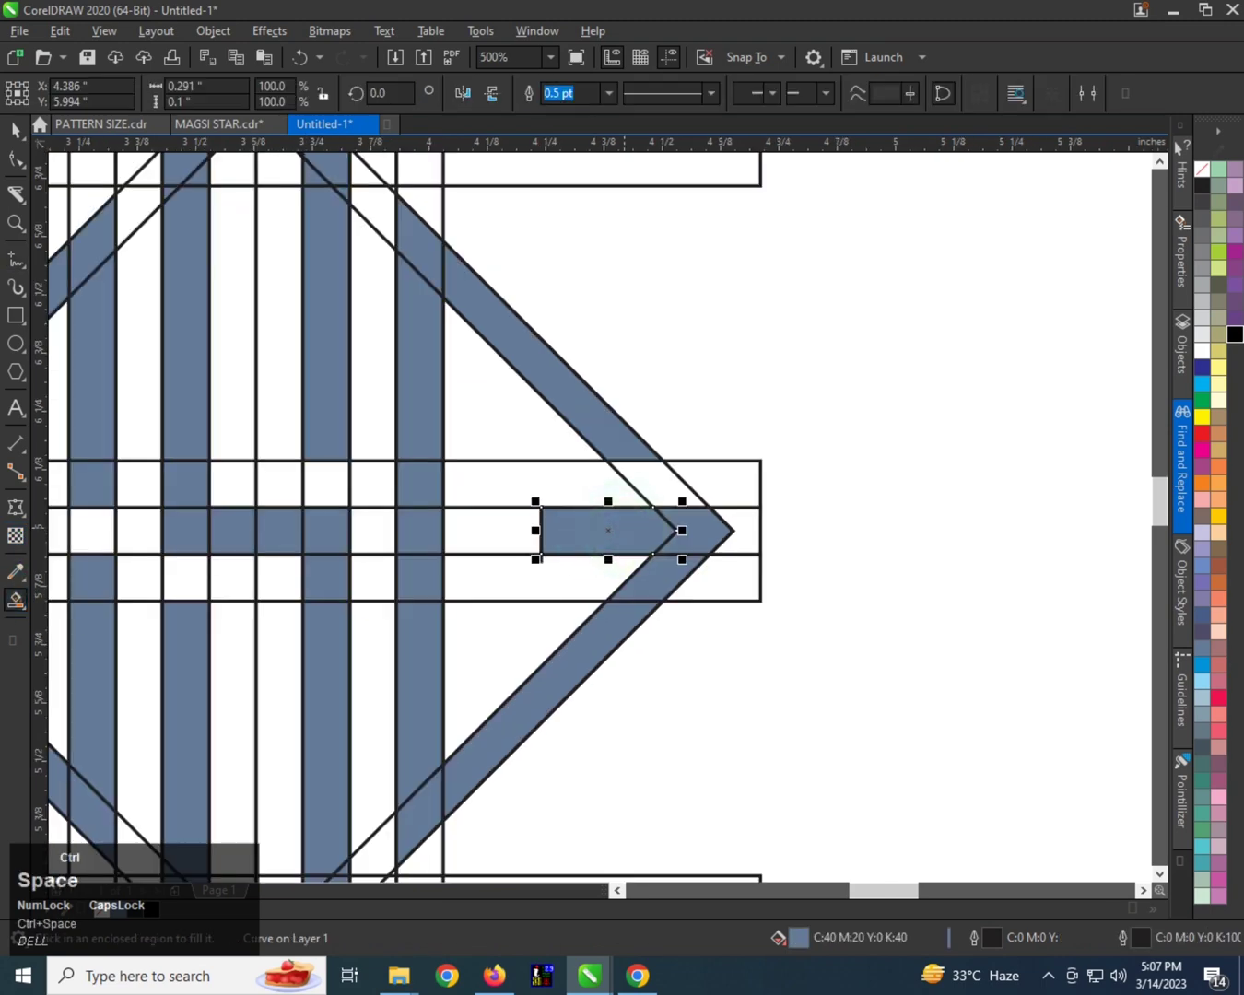
Delete the three horizontal construction strips running through the diamond's center.
{"action": "scroll", "coordinate": [572, 524], "scroll_direction": "down", "scroll_amount": 2}
{"action": "scroll", "coordinate": [409, 538], "scroll_direction": "down", "scroll_amount": 1}
{"action": "scroll", "coordinate": [405, 530], "scroll_direction": "up", "scroll_amount": 1}
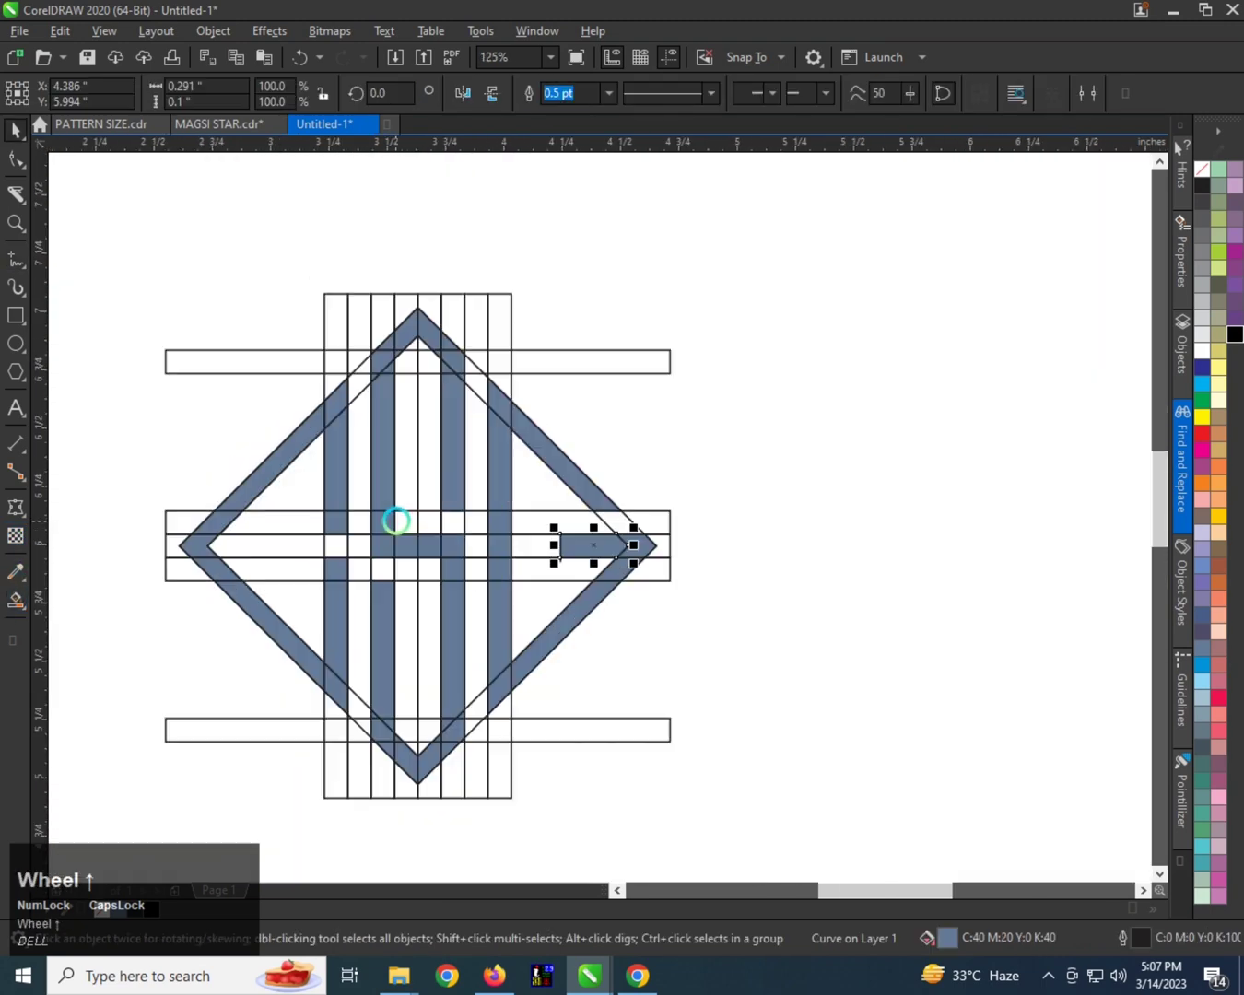
{"action": "left_click", "coordinate": [632, 456]}
{"action": "left_click", "coordinate": [660, 510]}
{"action": "key", "text": "Delete"}
{"action": "left_click", "coordinate": [666, 535]}
{"action": "key", "text": "Delete"}
{"action": "left_click", "coordinate": [663, 566]}
Delete all the vertical construction strips and the upper horizontal strip, keeping the filled pieces.
{"action": "key", "text": "Delete"}
{"action": "left_click", "coordinate": [480, 471]}
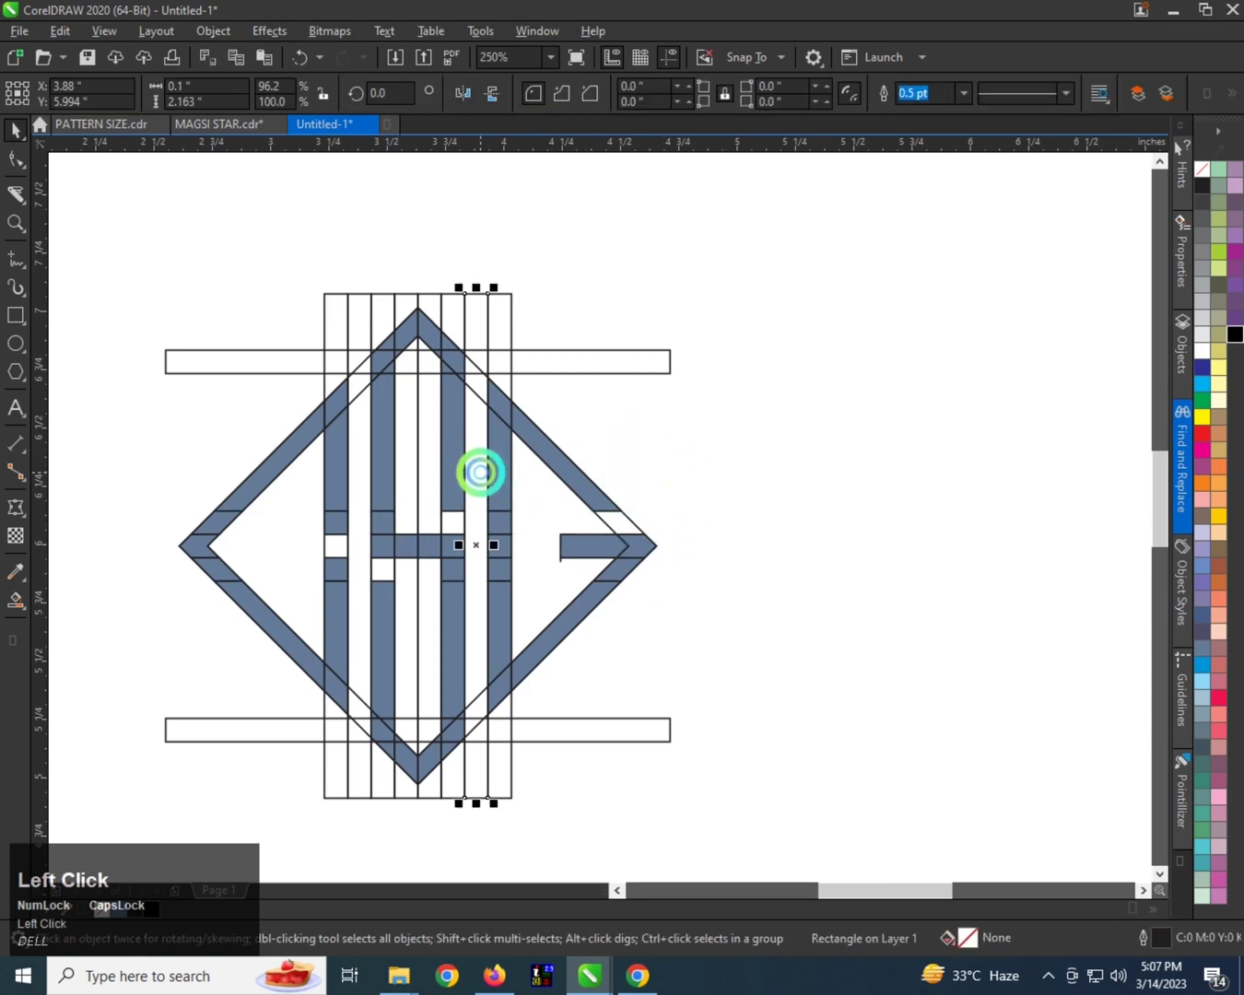
{"action": "key", "text": "Delete"}
{"action": "left_click", "coordinate": [511, 364]}
{"action": "key", "text": "Delete"}
{"action": "left_click", "coordinate": [508, 372]}
{"action": "key", "text": "Delete"}
{"action": "left_click", "coordinate": [452, 298]}
{"action": "key", "text": "Delete"}
{"action": "left_click", "coordinate": [431, 295]}
{"action": "key", "text": "Delete"}
{"action": "left_click", "coordinate": [379, 293]}
{"action": "key", "text": "Delete"}
{"action": "left_click", "coordinate": [341, 299]}
Delete the lower horizontal strip and the unfilled diamond construction outlines.
{"action": "key", "text": "Delete"}
{"action": "key", "text": "Delete"}
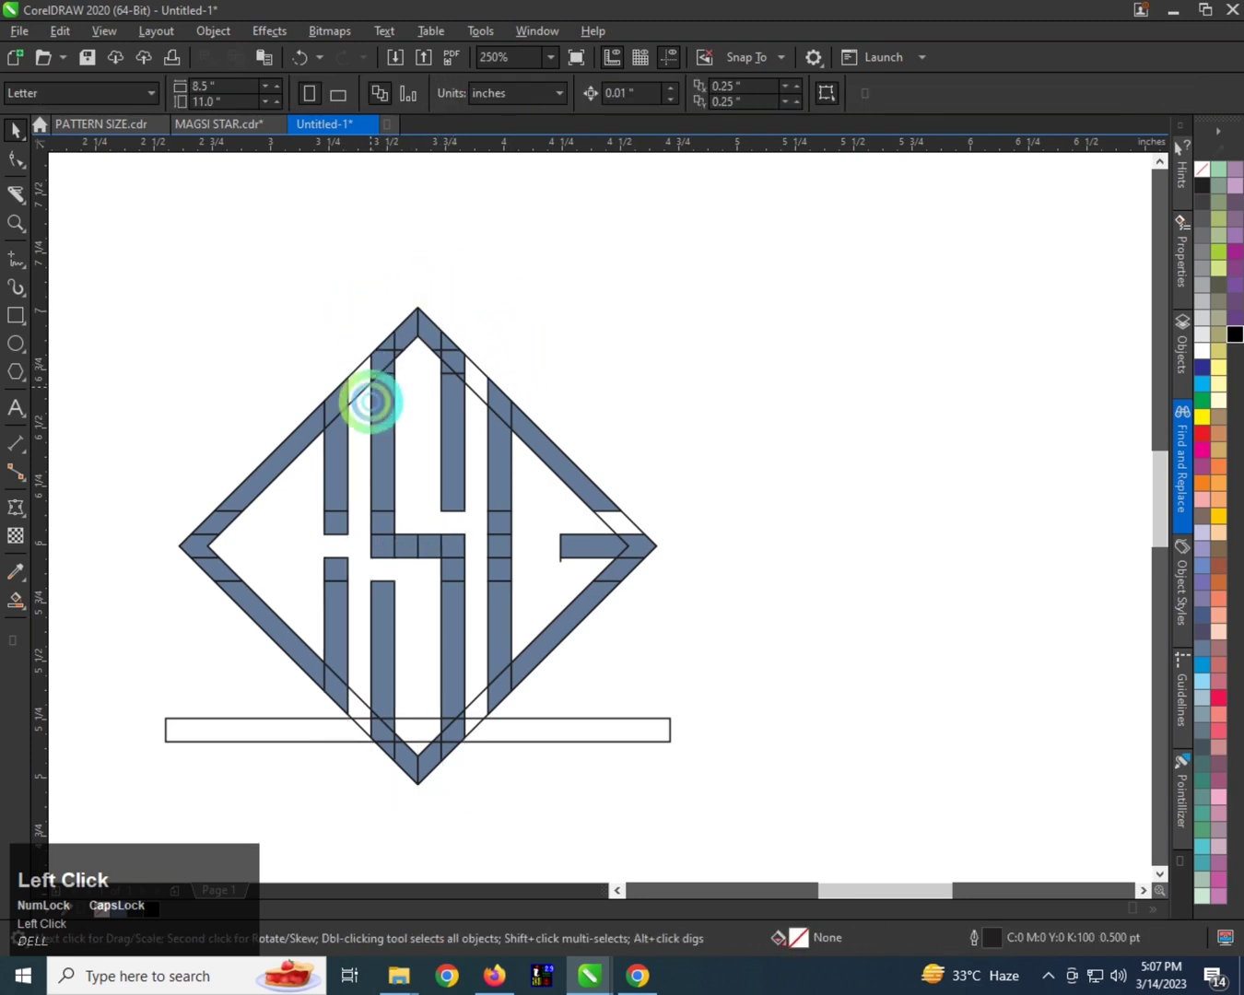
{"action": "key", "text": "Delete"}
{"action": "left_click", "coordinate": [551, 708]}
{"action": "key", "text": "Delete"}
{"action": "left_click", "coordinate": [478, 721]}
{"action": "key", "text": "Delete"}
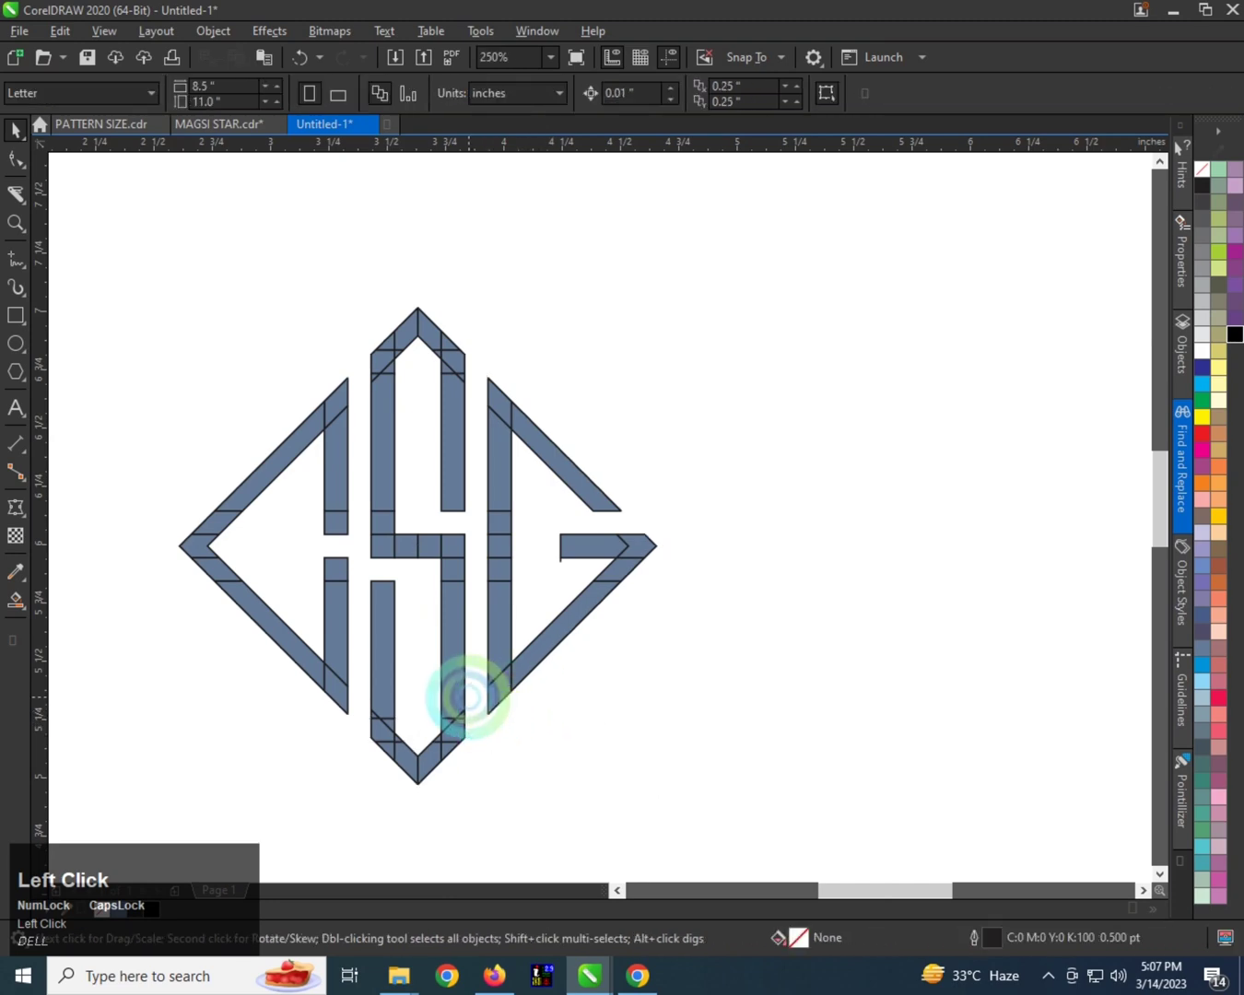
Give all the monogram pieces a black fill and black outline, and weld them into one shape.
{"action": "scroll", "coordinate": [469, 699], "scroll_direction": "down", "scroll_amount": 1}
{"action": "left_click_drag", "start_coordinate": [626, 749], "coordinate": [626, 749]}
{"action": "scroll", "coordinate": [506, 667], "scroll_direction": "up", "scroll_amount": 1}
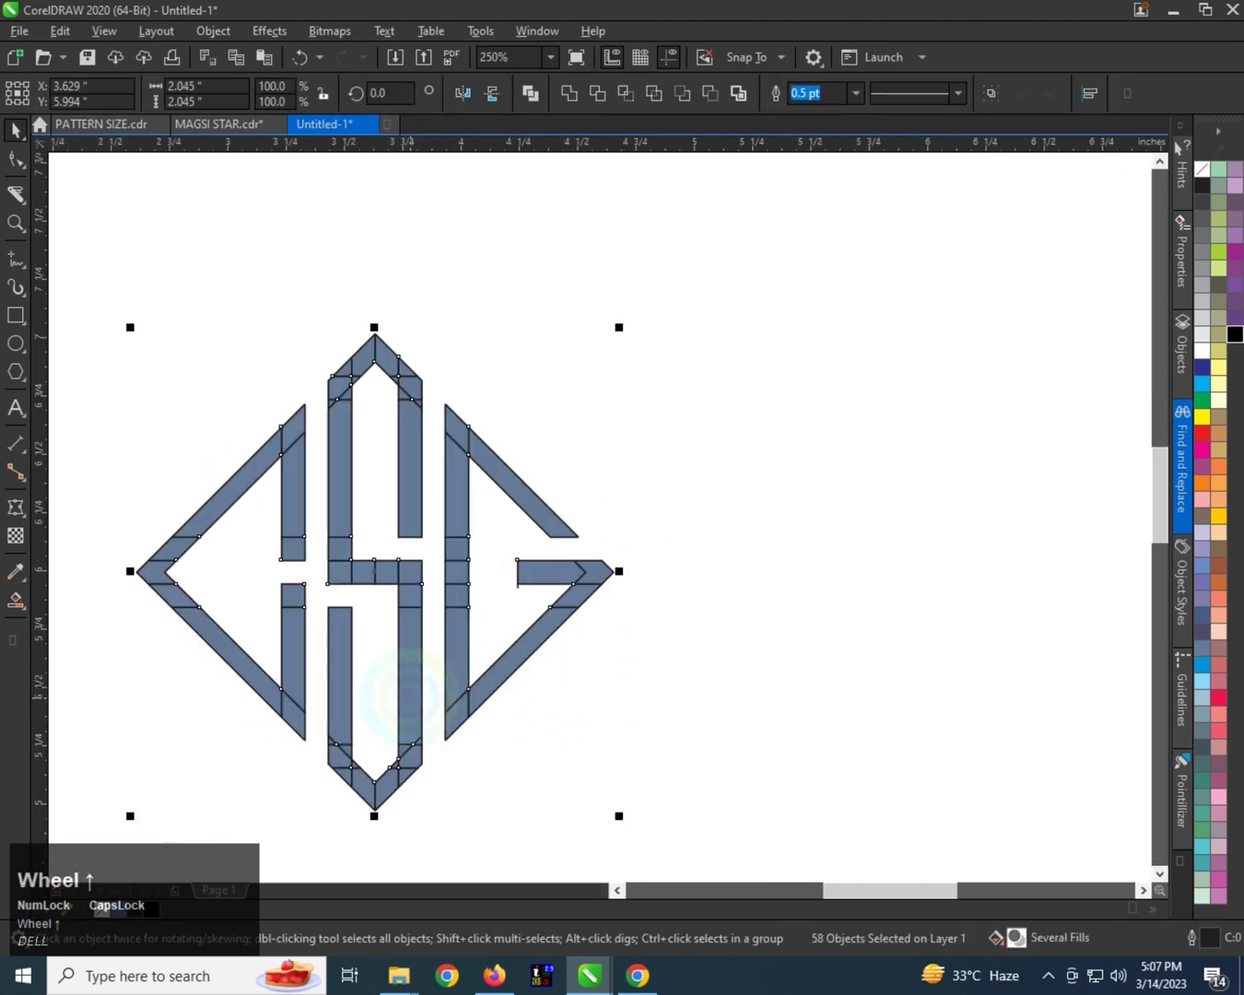
{"action": "left_click", "coordinate": [1235, 333]}
{"action": "right_click", "coordinate": [1235, 333]}
{"action": "left_click", "coordinate": [568, 93]}
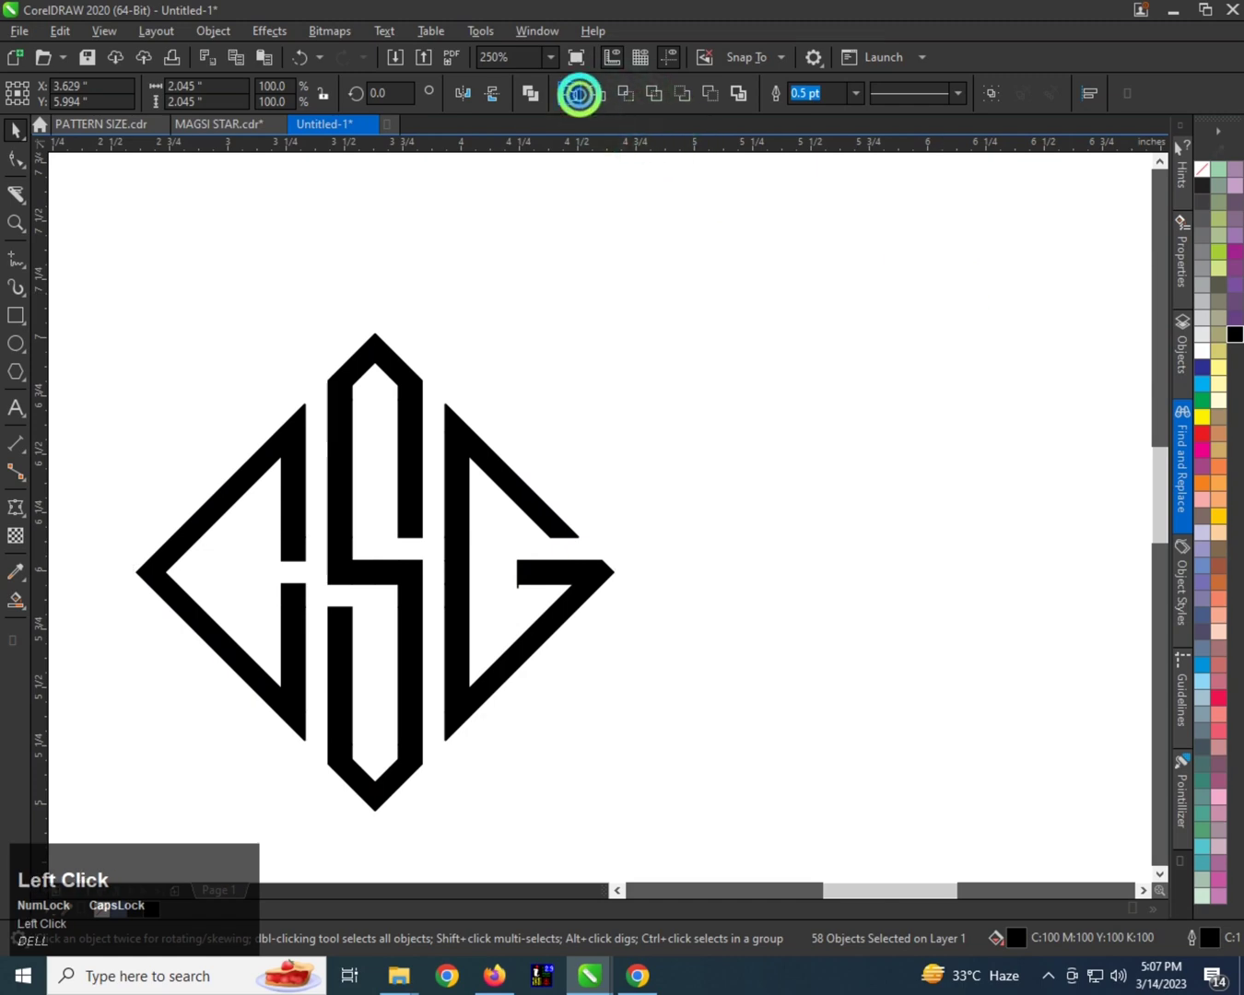
Move the welded monogram up the page to about X 3.535 in, Y 6.857 in.
{"action": "scroll", "coordinate": [571, 424], "scroll_direction": "down", "scroll_amount": 1}
{"action": "left_click", "coordinate": [516, 431]}
{"action": "left_click_drag", "start_coordinate": [507, 417], "coordinate": [434, 339]}
{"action": "scroll", "coordinate": [404, 350], "scroll_direction": "up", "scroll_amount": 1}
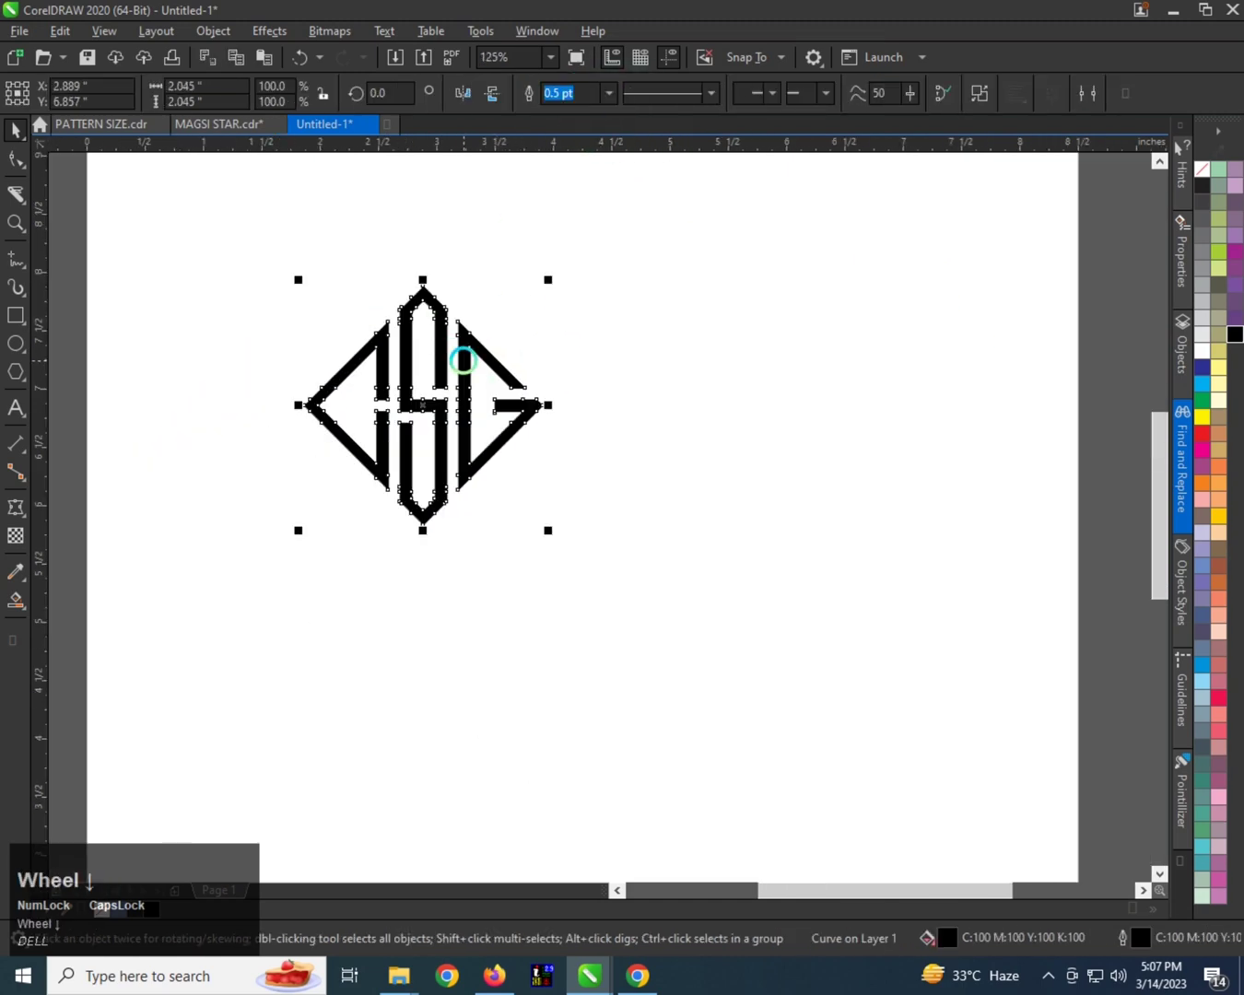
{"action": "scroll", "coordinate": [404, 345], "scroll_direction": "down", "scroll_amount": 1}
{"action": "left_click_drag", "start_coordinate": [458, 345], "coordinate": [542, 334]}
{"action": "scroll", "coordinate": [542, 336], "scroll_direction": "up", "scroll_amount": 1}
{"action": "left_click", "coordinate": [560, 354]}
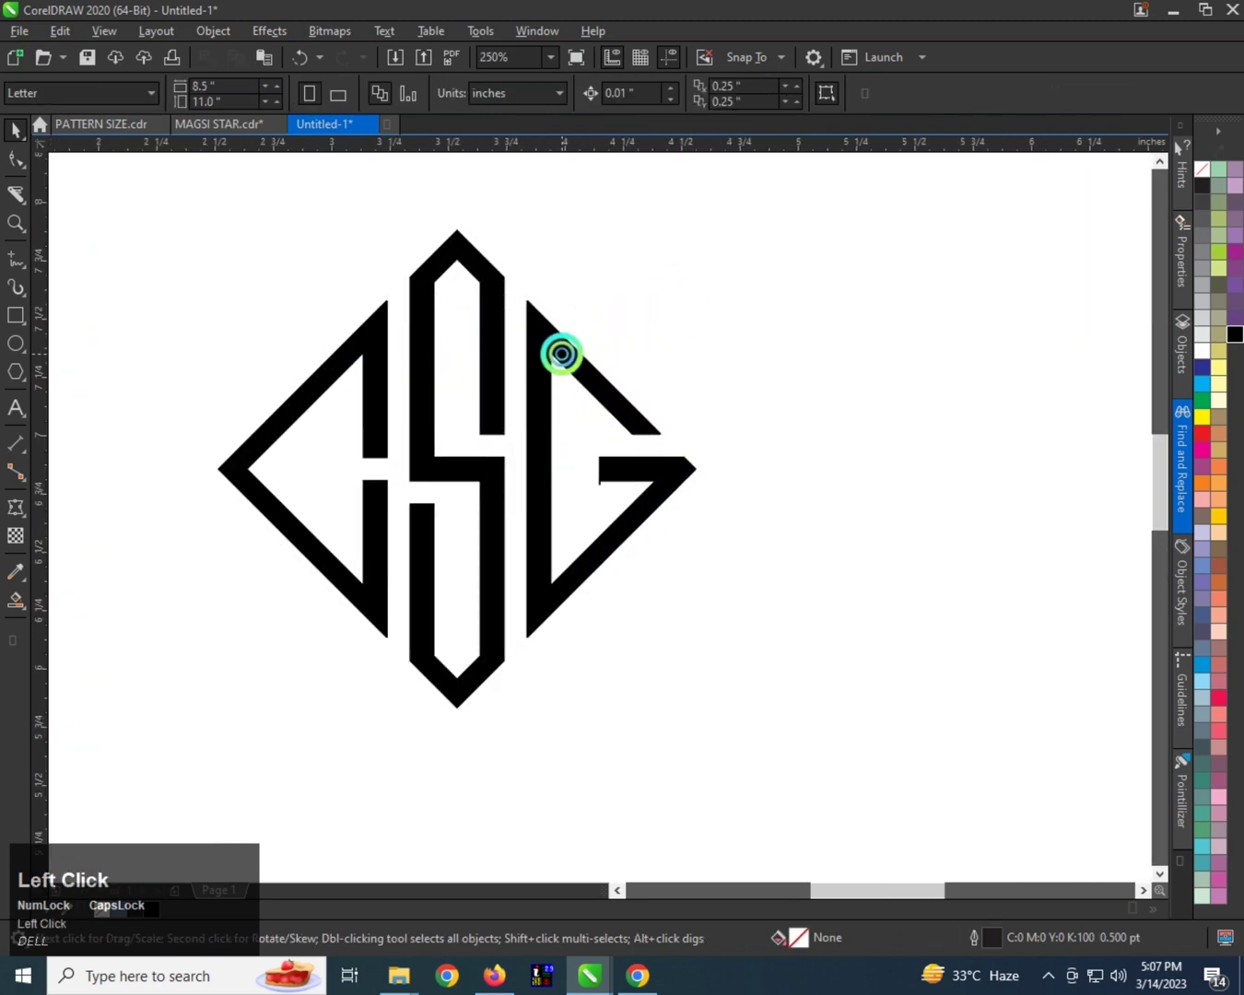
Draw a yellow-filled rectangle about 4.325 by 3.342 inches around the monogram and send it to the back.
{"action": "scroll", "coordinate": [438, 336], "scroll_direction": "down", "scroll_amount": 1}
{"action": "left_click", "coordinate": [15, 314]}
{"action": "left_click_drag", "start_coordinate": [202, 223], "coordinate": [706, 611]}
{"action": "left_click", "coordinate": [1200, 419]}
{"action": "key", "text": "ctrl+space"}
{"action": "key", "text": "shift+Page_Down"}
Remove the outline from the yellow background rectangle.
{"action": "left_click", "coordinate": [739, 370]}
{"action": "right_click", "coordinate": [542, 296]}
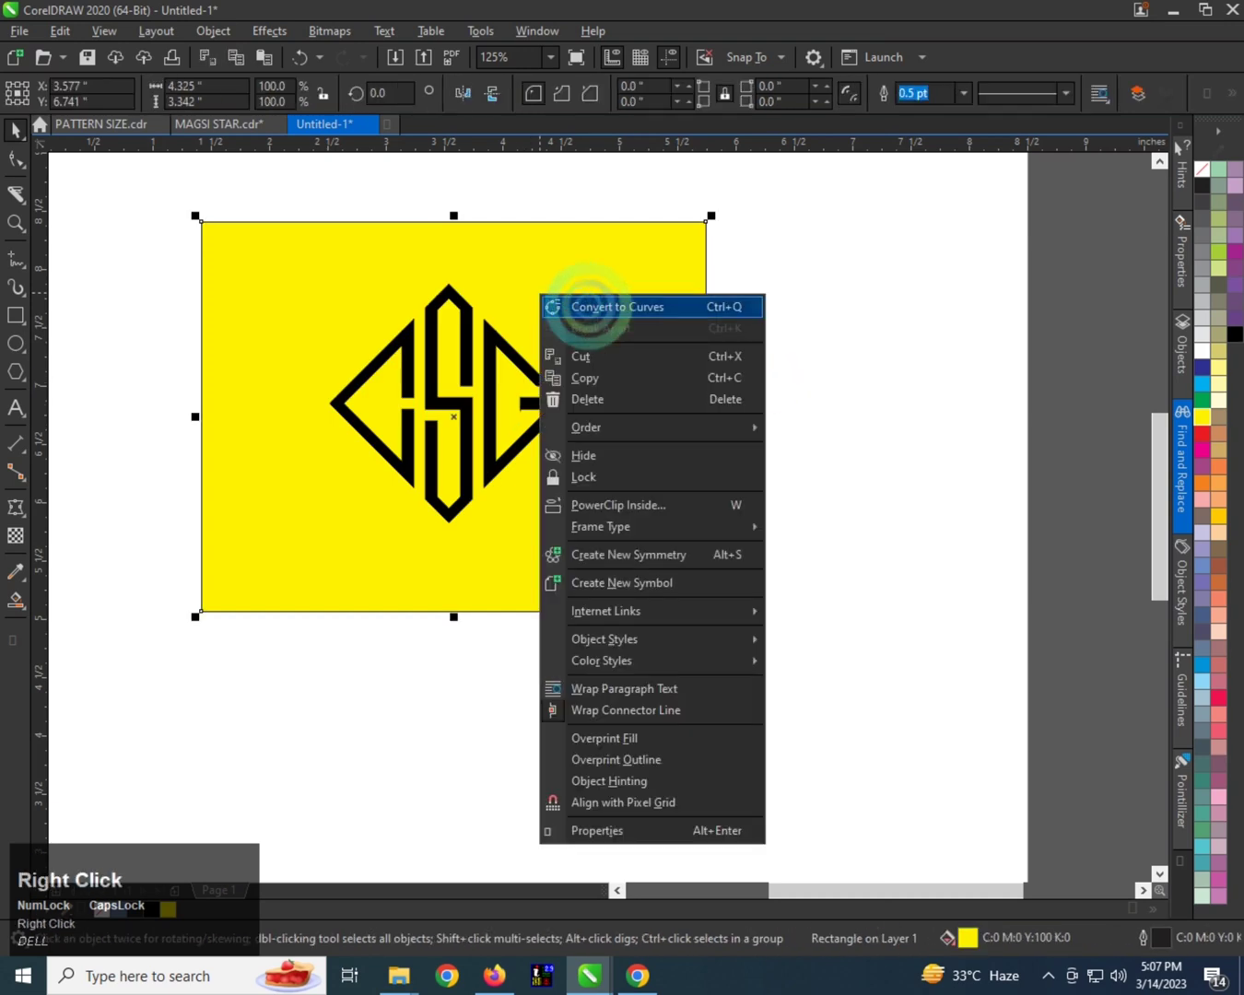
{"action": "left_click", "coordinate": [943, 266]}
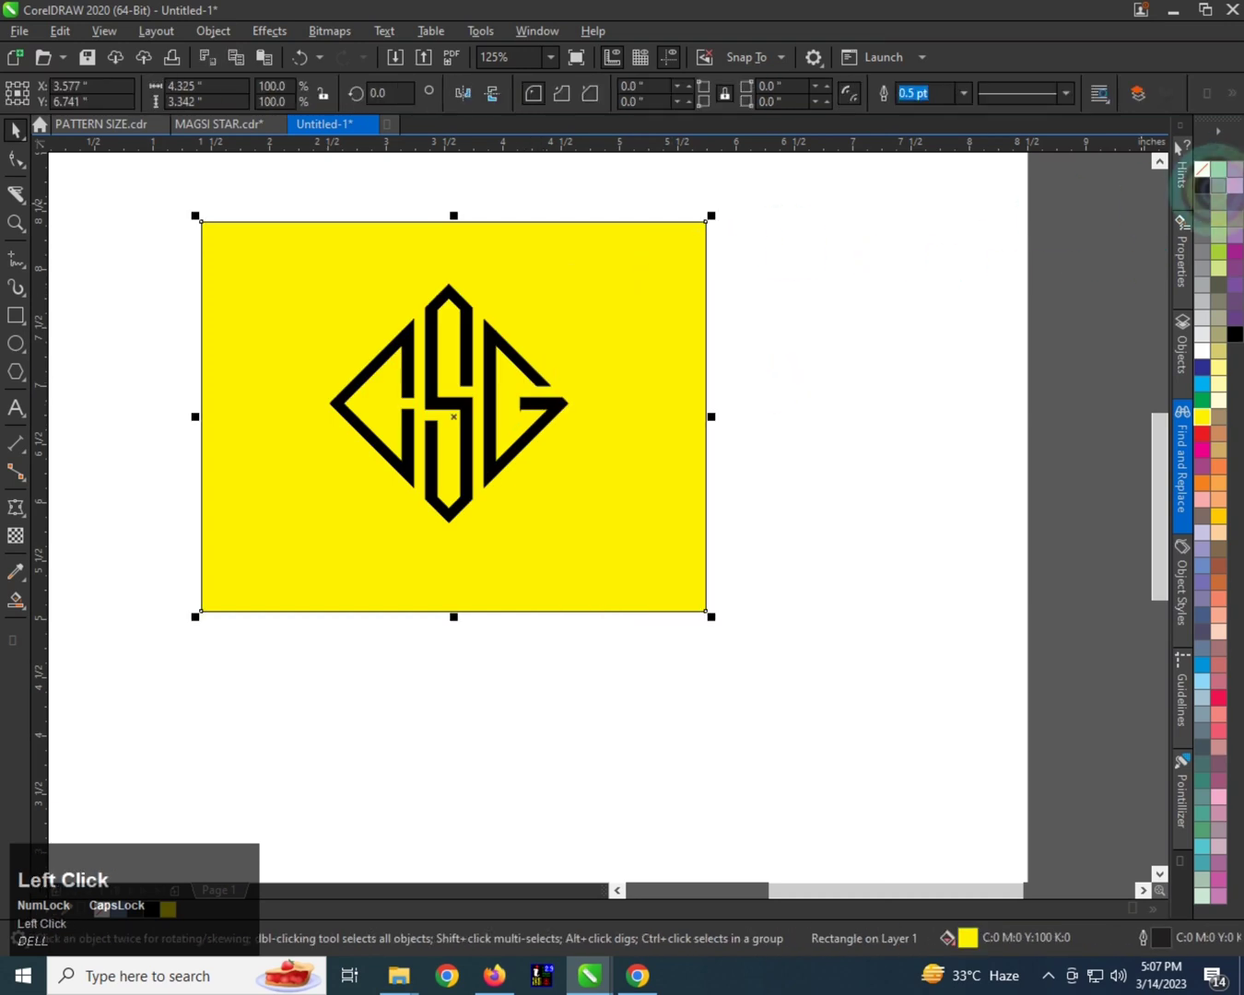
{"action": "right_click", "coordinate": [1199, 170]}
Center the monogram horizontally on the yellow rectangle.
{"action": "left_click", "coordinate": [526, 364]}
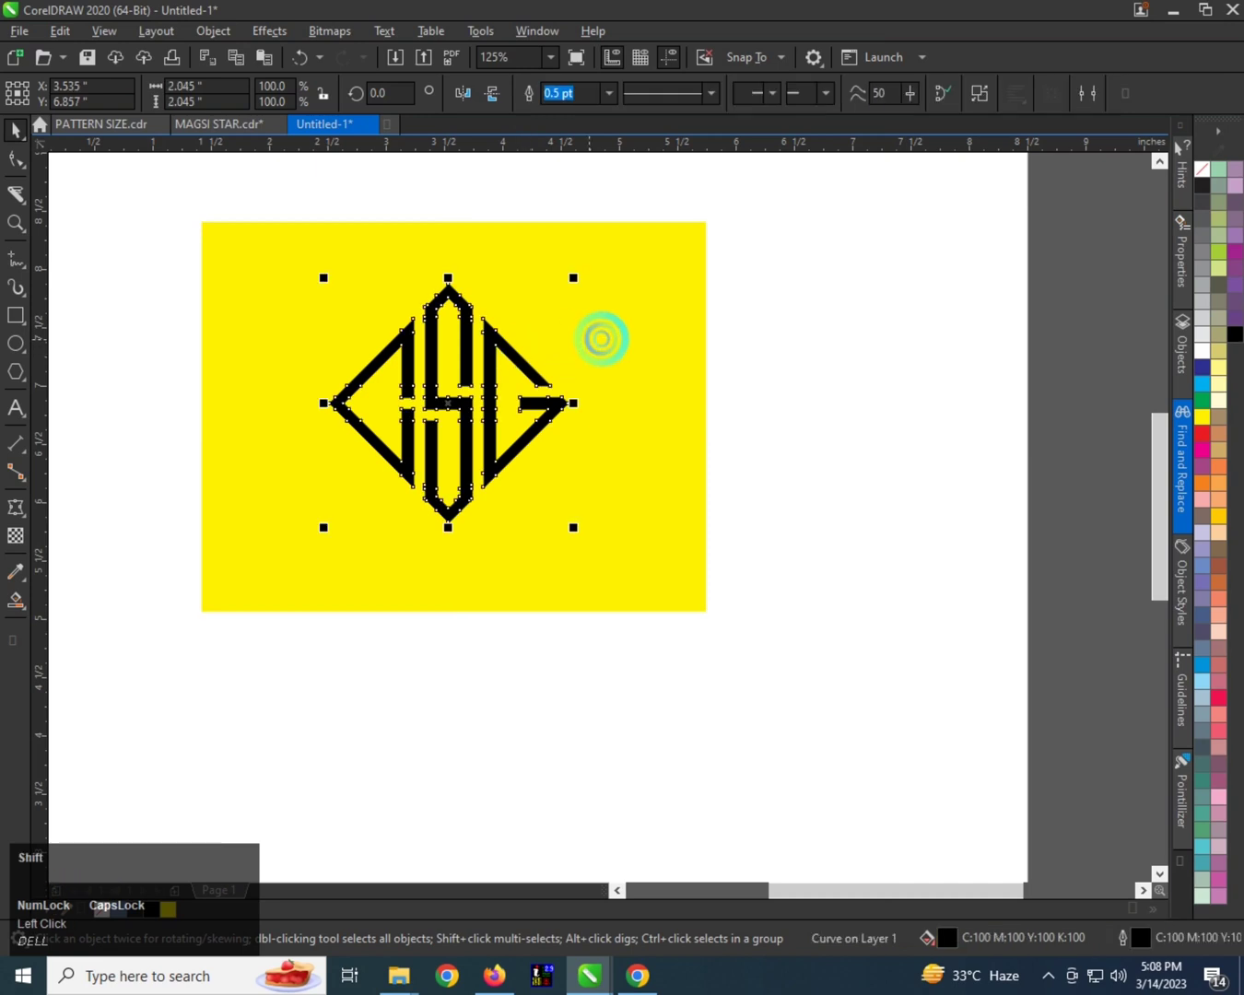
{"action": "left_click", "coordinate": [590, 337], "text": "shift"}
{"action": "key", "text": "c"}
{"action": "key", "text": "e"}
{"action": "left_click", "coordinate": [763, 339]}
Duplicate the black monogram slightly offset down and to the right, and fill the copy with red.
{"action": "left_click", "coordinate": [495, 359]}
{"action": "scroll", "coordinate": [496, 359], "scroll_direction": "up", "scroll_amount": 1}
{"action": "mouse_move", "coordinate": [494, 352]}
{"action": "left_mouse_down"}
{"action": "mouse_move", "coordinate": [493, 332]}
{"action": "mouse_move", "coordinate": [513, 329]}
{"action": "mouse_move", "coordinate": [493, 343]}
{"action": "left_mouse_up"}
{"action": "left_click", "coordinate": [1201, 434]}
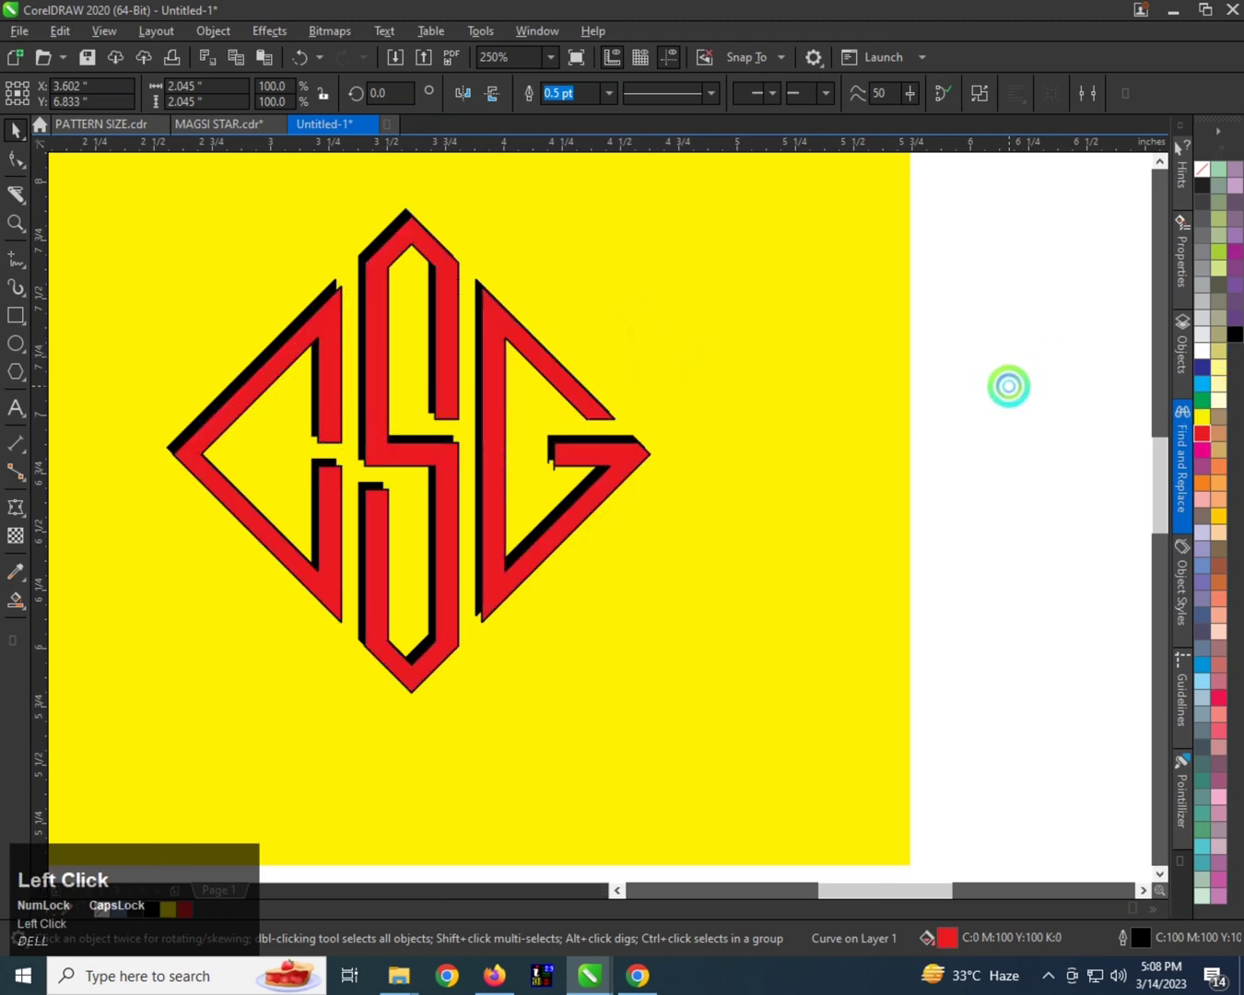
{"action": "left_click", "coordinate": [543, 398]}
{"action": "scroll", "coordinate": [483, 428], "scroll_direction": "down", "scroll_amount": 1}
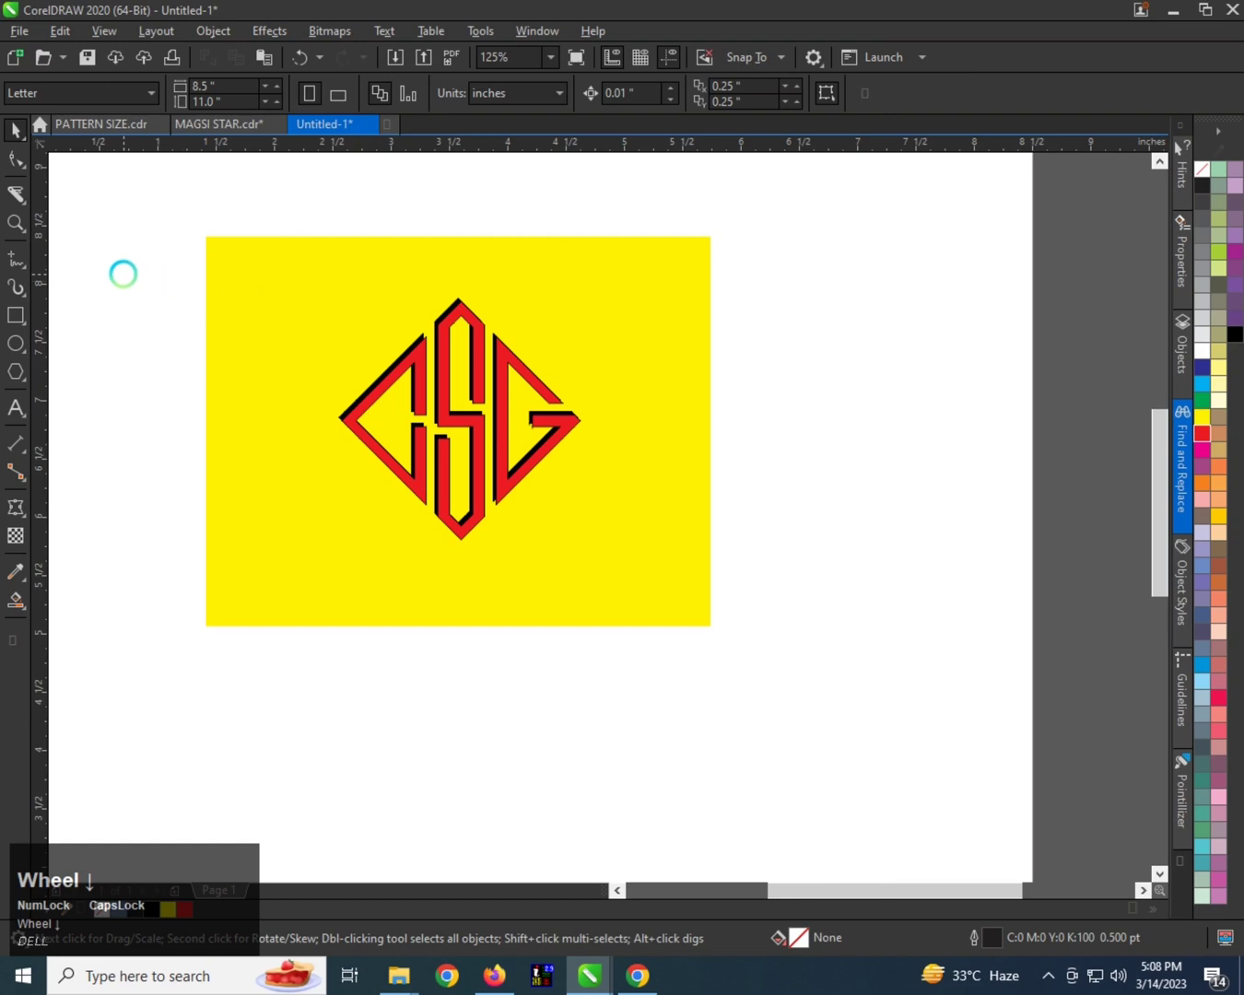
Try small sideways shifts of the red monogram copy over the black one and undo them.
{"action": "left_click_drag", "start_coordinate": [685, 554], "coordinate": [685, 553]}
{"action": "left_click", "coordinate": [866, 471]}
{"action": "scroll", "coordinate": [486, 458], "scroll_direction": "up", "scroll_amount": 2}
{"action": "left_click", "coordinate": [464, 460]}
{"action": "left_click_drag", "start_coordinate": [464, 461], "coordinate": [469, 460]}
{"action": "scroll", "coordinate": [452, 489], "scroll_direction": "down", "scroll_amount": 3}
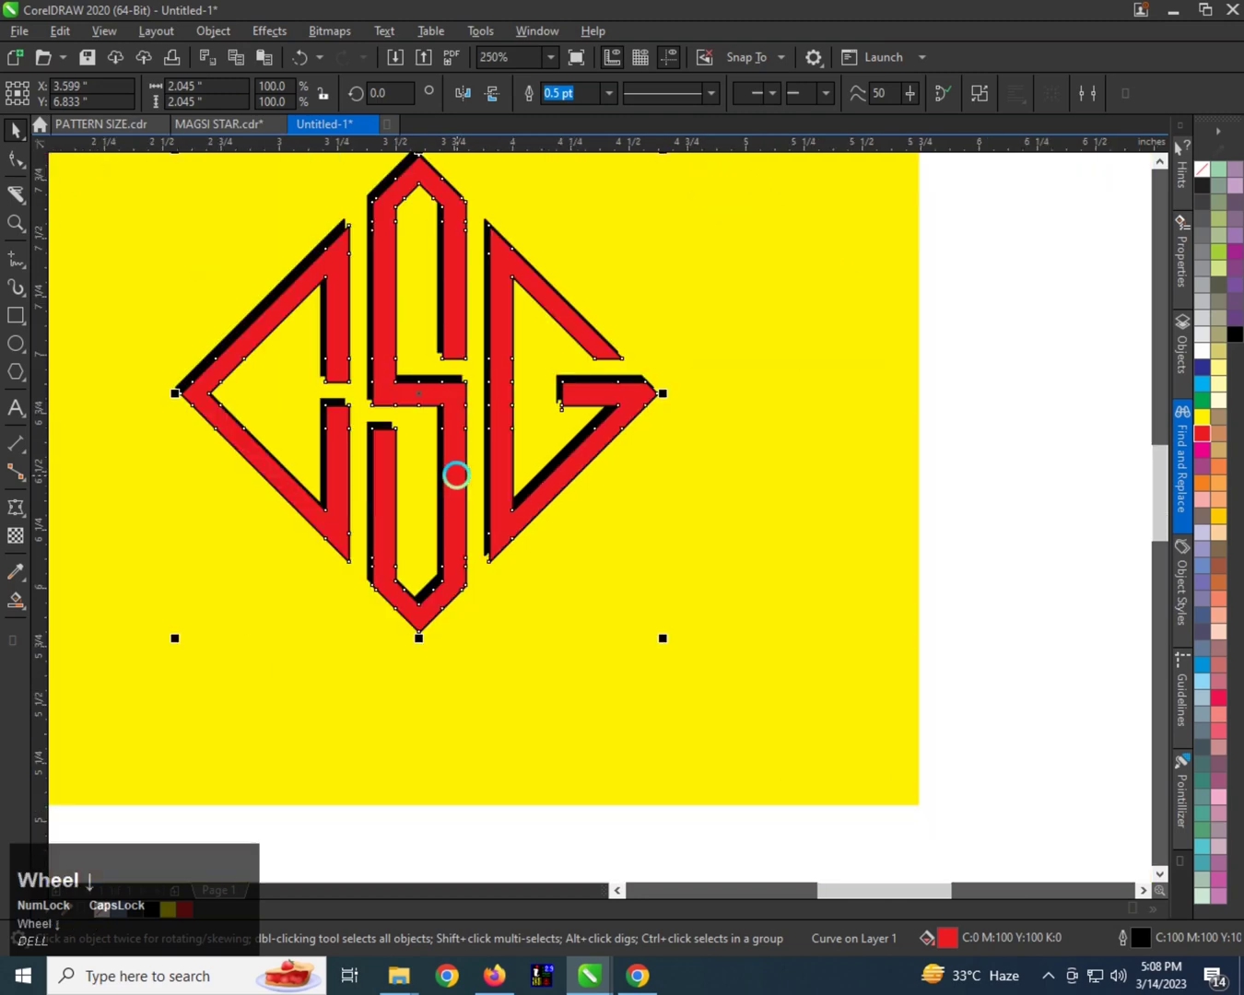
{"action": "scroll", "coordinate": [456, 468], "scroll_direction": "down", "scroll_amount": 1}
{"action": "scroll", "coordinate": [453, 399], "scroll_direction": "up", "scroll_amount": 1}
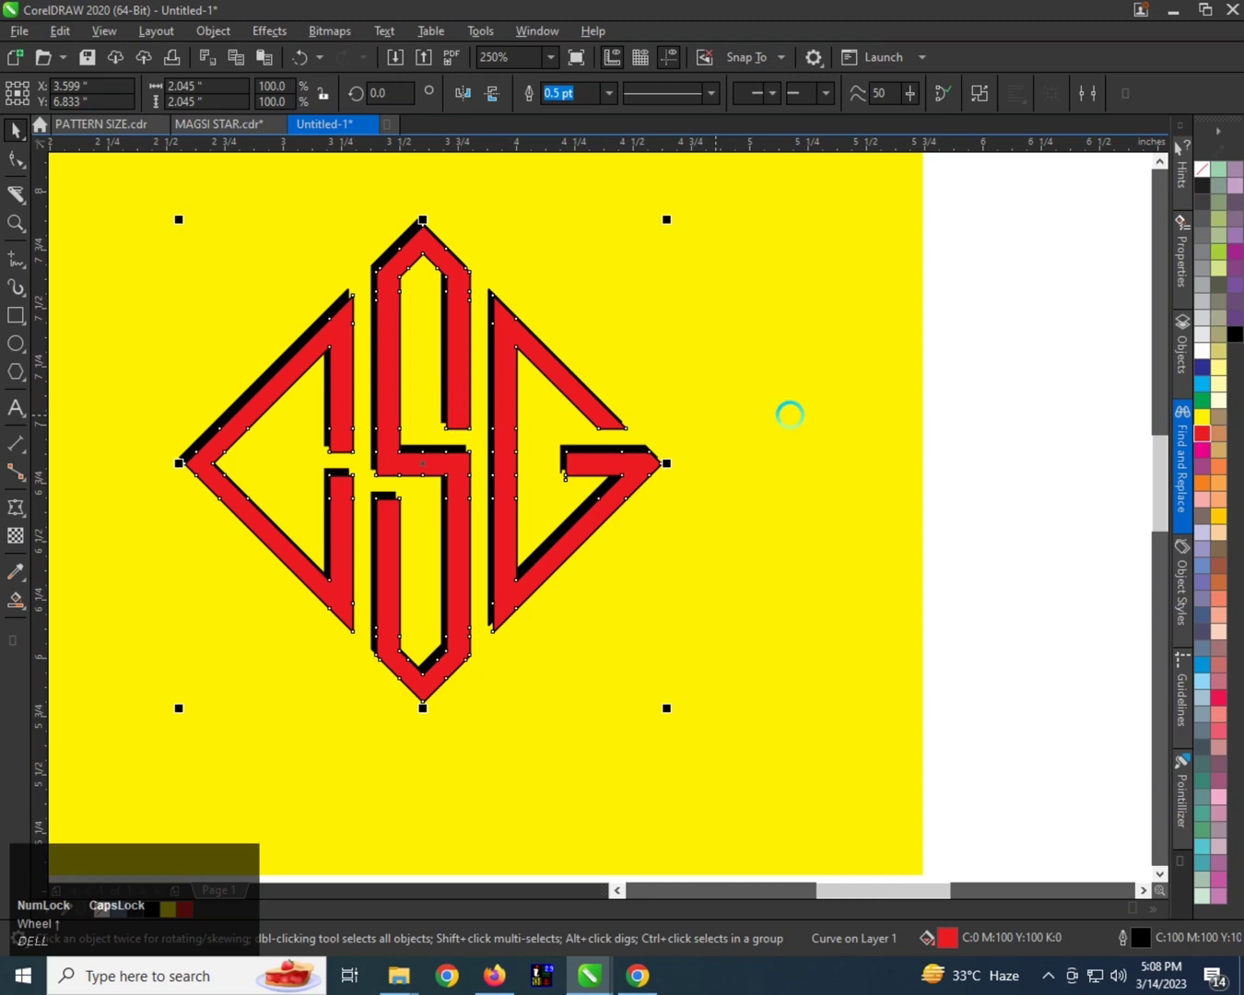
{"action": "key", "text": "ctrl+z"}
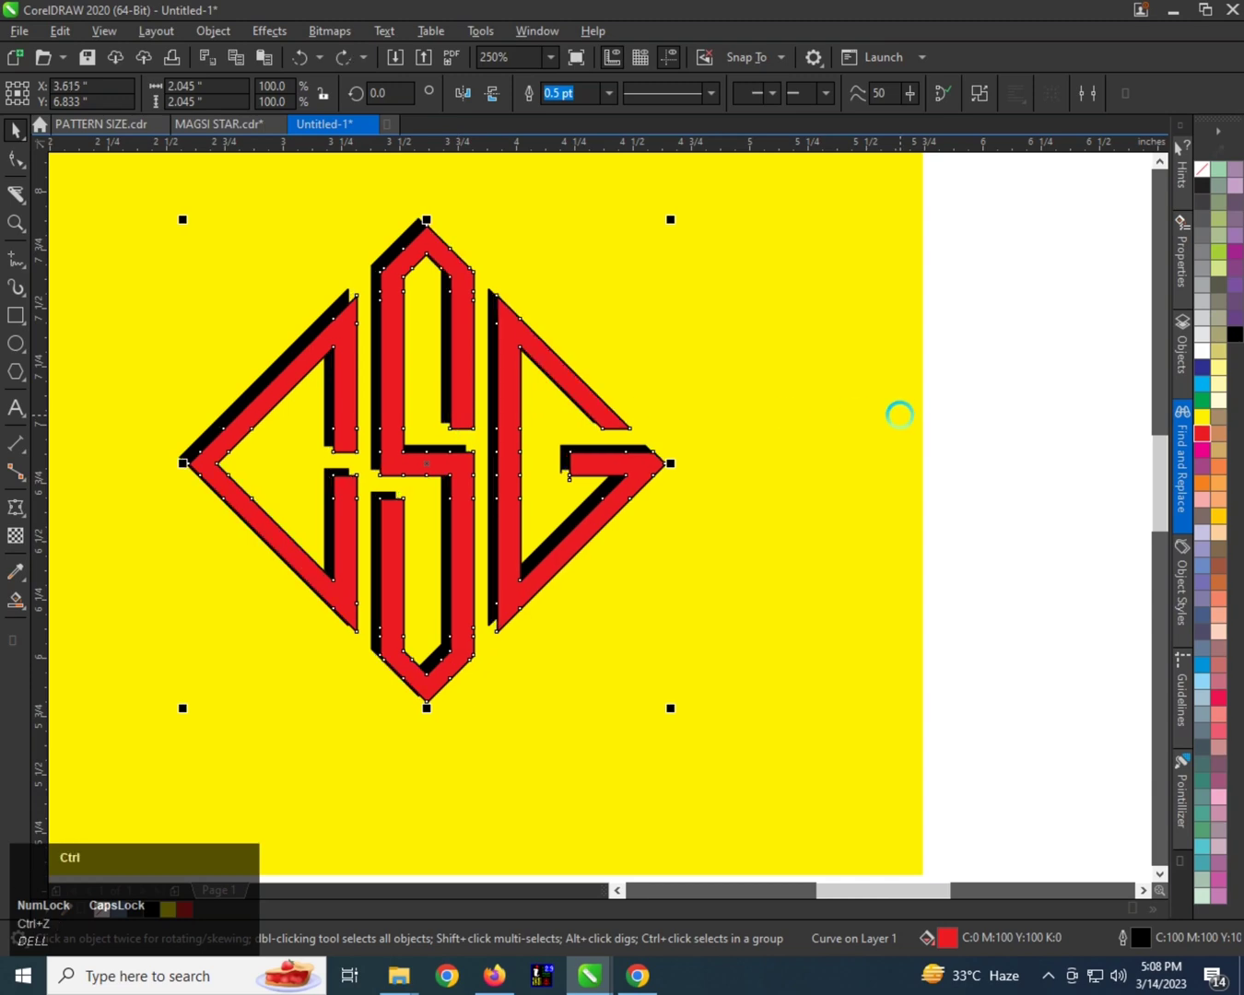
{"action": "scroll", "coordinate": [494, 429], "scroll_direction": "down", "scroll_amount": 1}
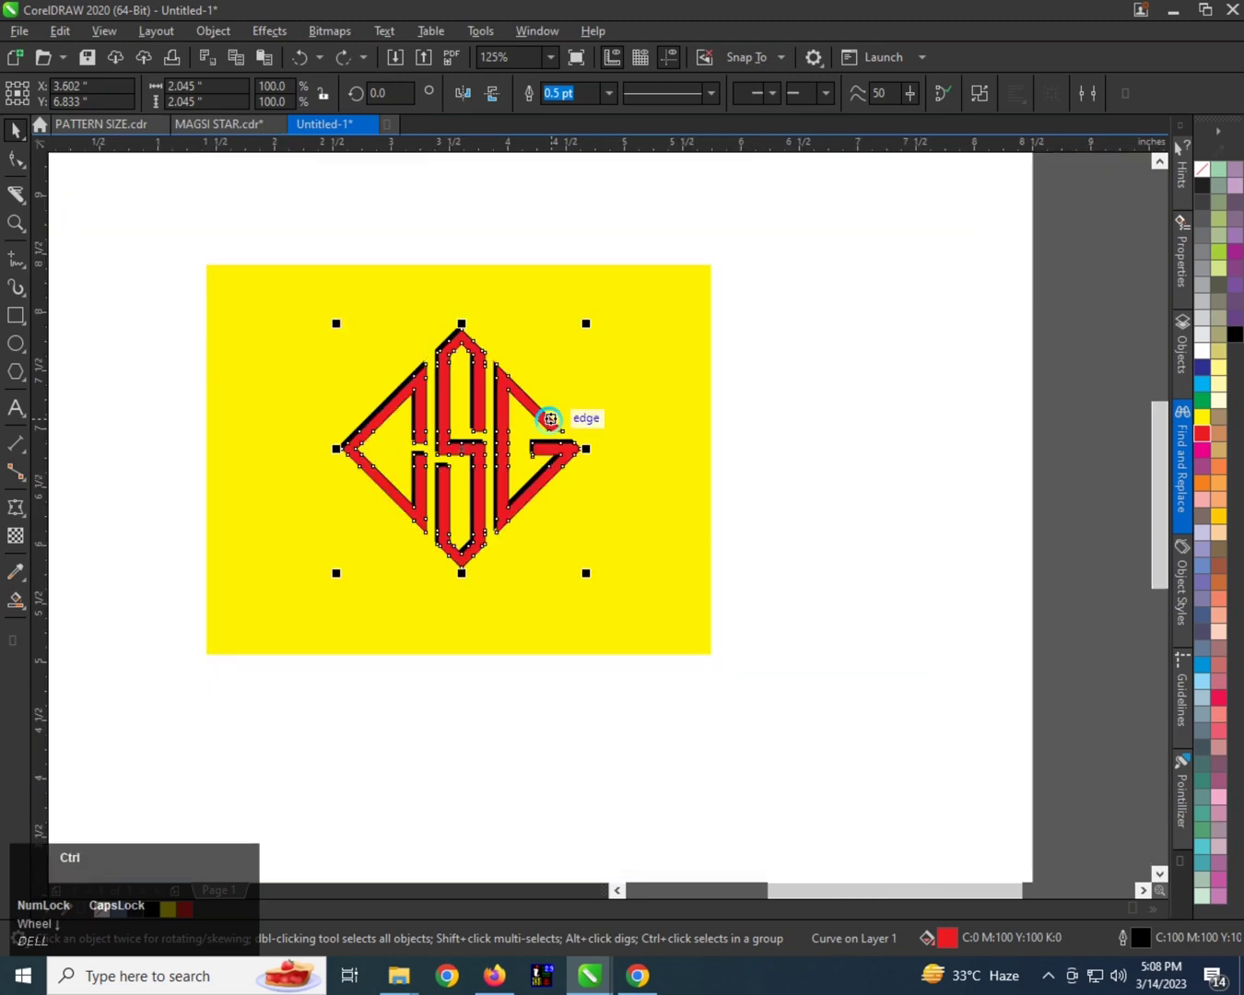
{"action": "key", "text": "ctrl+z"}
{"action": "key", "text": "ctrl+z"}
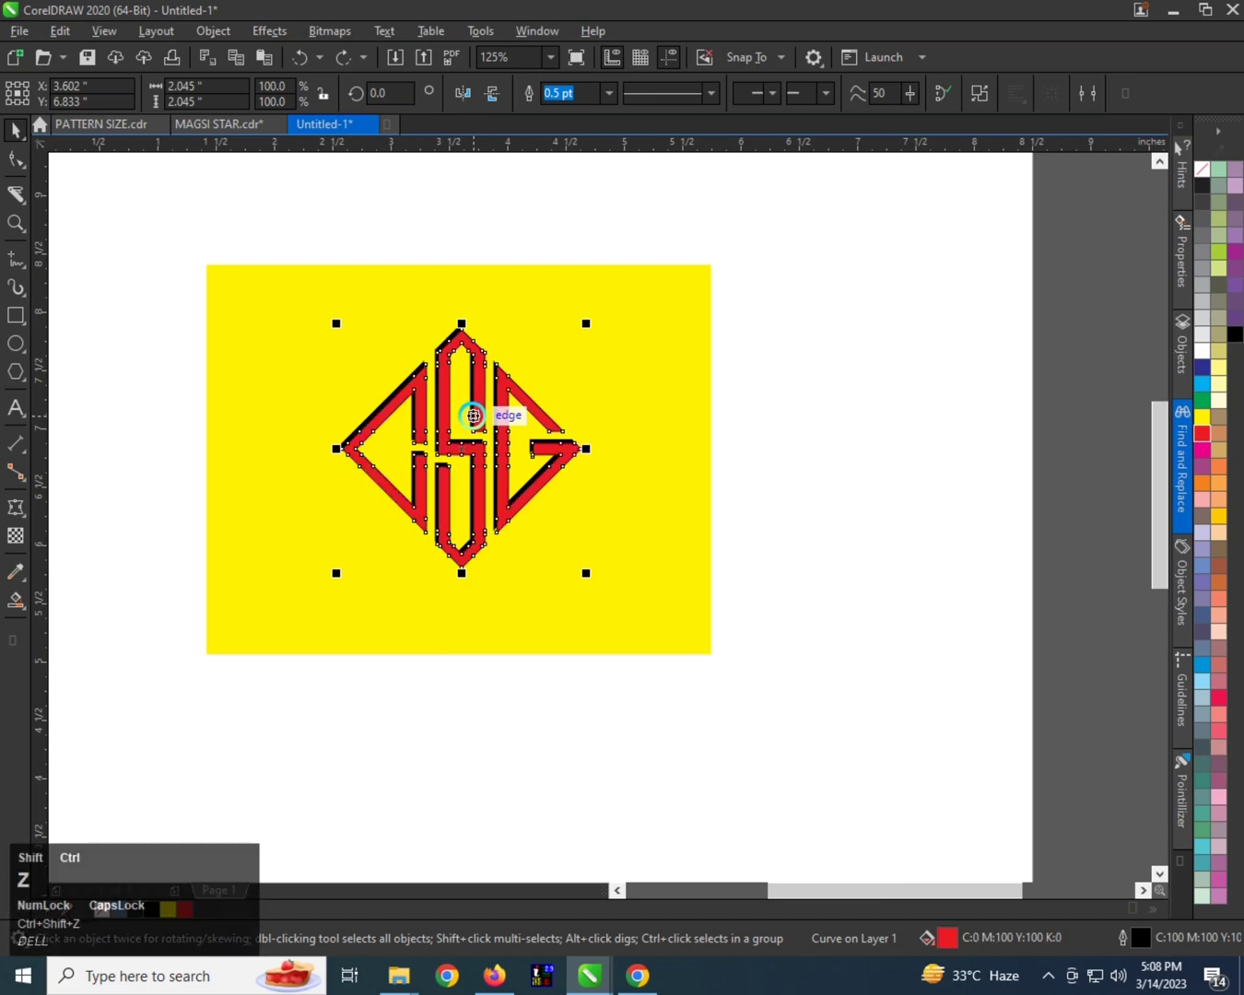
Move the red monogram copy to about X 3.57 in, Y 6.818 in, slightly below the black original.
{"action": "scroll", "coordinate": [472, 416], "scroll_direction": "up", "scroll_amount": 1}
{"action": "left_click", "coordinate": [955, 408]}
{"action": "left_click", "coordinate": [550, 398]}
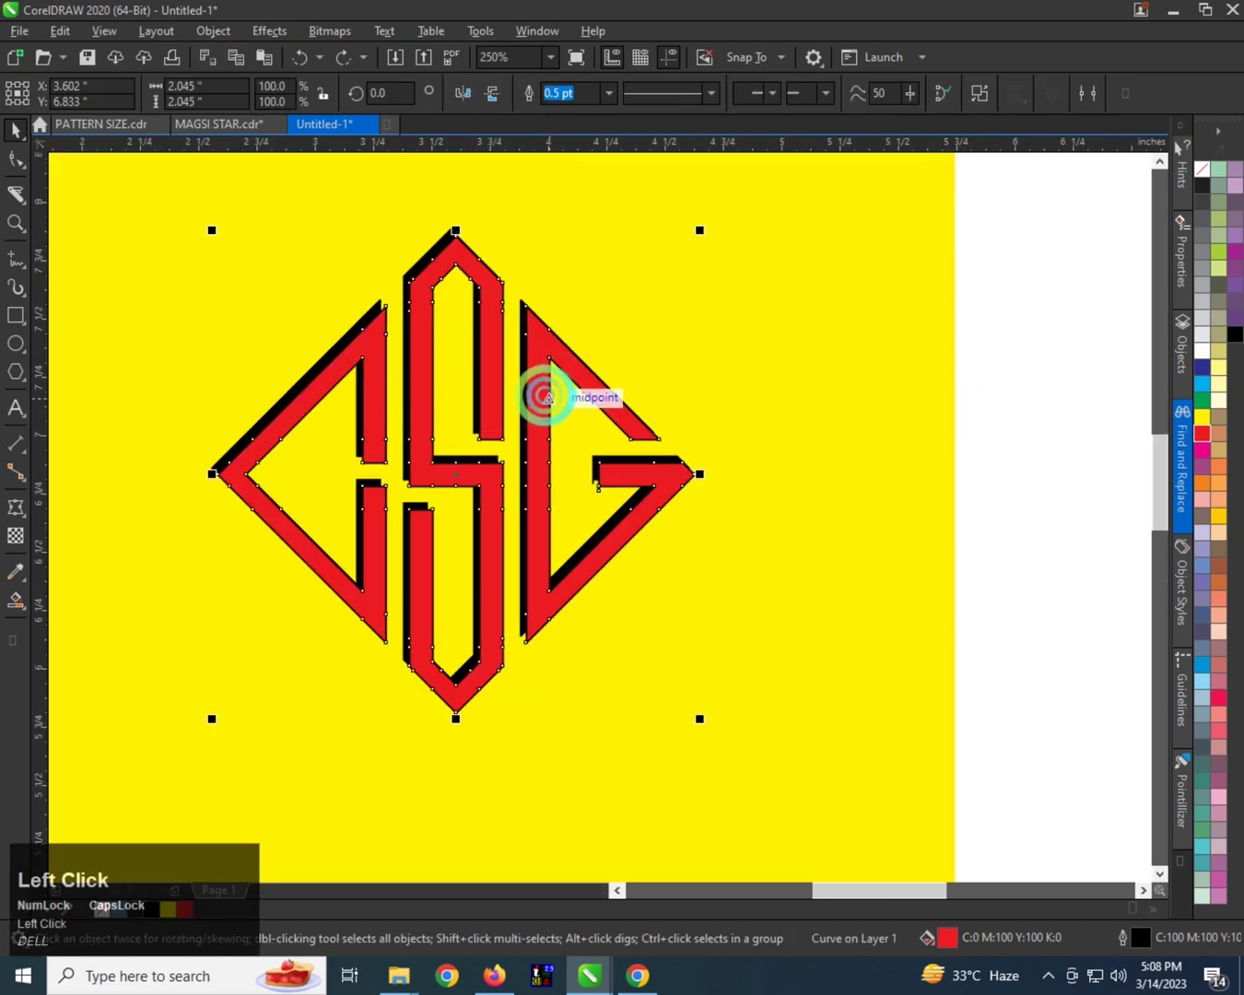
{"action": "scroll", "coordinate": [543, 397], "scroll_direction": "up", "scroll_amount": 1}
{"action": "left_click_drag", "start_coordinate": [533, 391], "coordinate": [527, 394]}
{"action": "scroll", "coordinate": [507, 397], "scroll_direction": "down", "scroll_amount": 2}
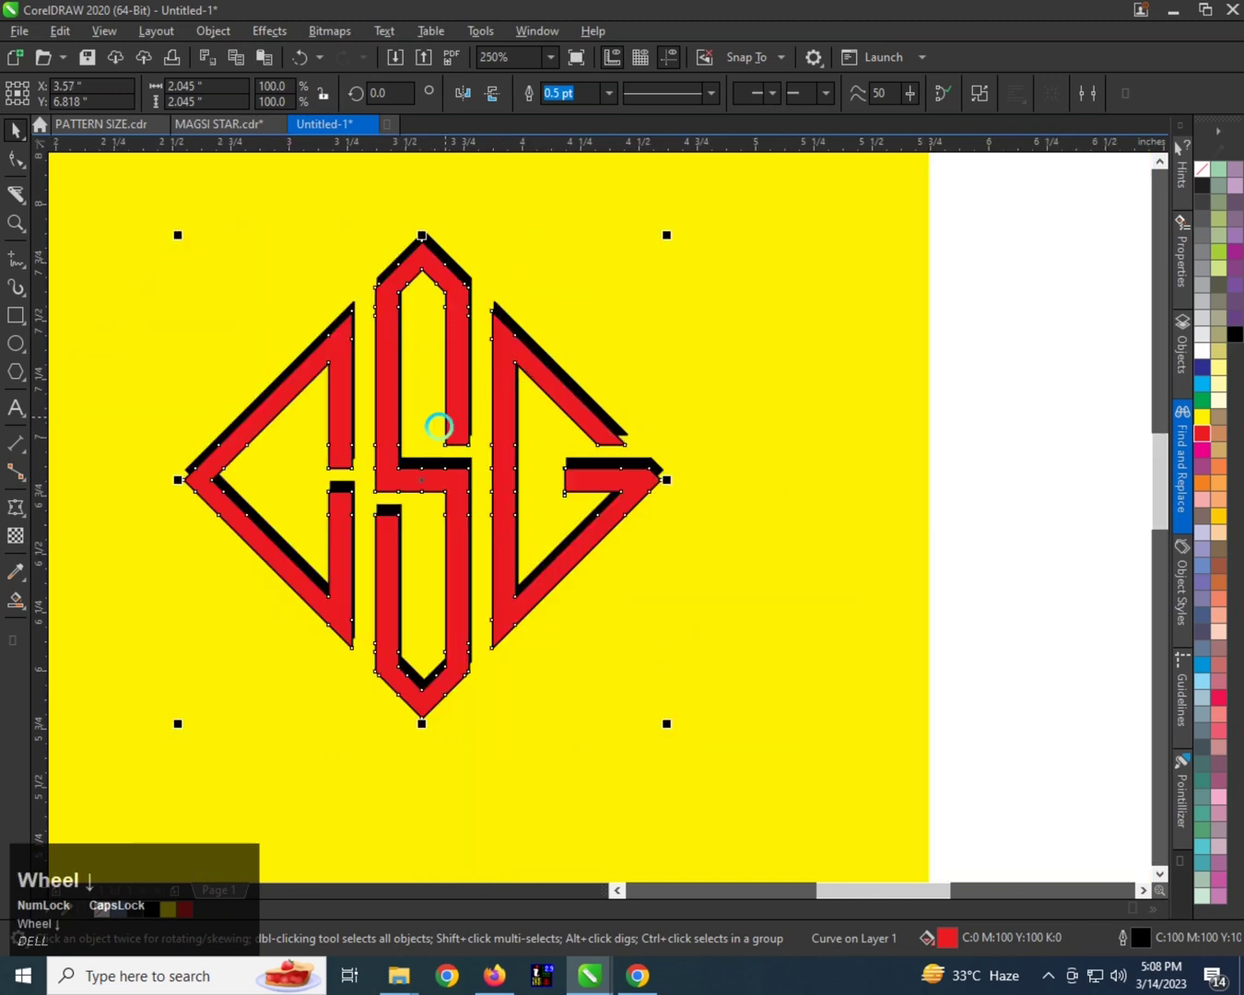
Select the red and black monograms together and group them.
{"action": "left_click", "coordinate": [702, 346]}
{"action": "left_click_drag", "start_coordinate": [222, 612], "coordinate": [223, 612]}
{"action": "scroll", "coordinate": [389, 444], "scroll_direction": "up", "scroll_amount": 1}
{"action": "scroll", "coordinate": [454, 405], "scroll_direction": "down", "scroll_amount": 1}
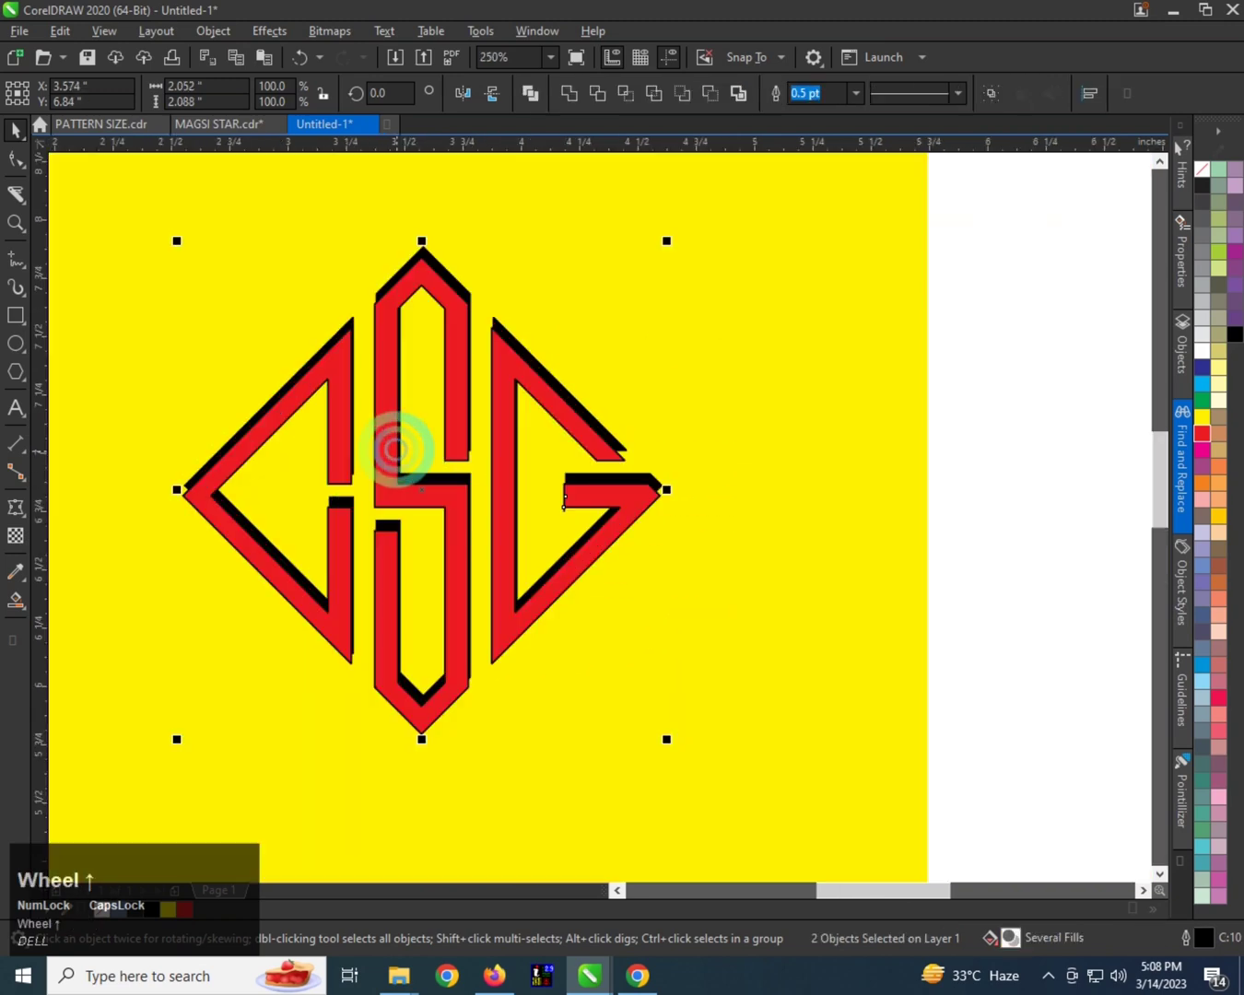
{"action": "key", "text": "ctrl+g"}
Create a vertically mirrored copy of the group below it, lowered to about Y 4.692 in and horizontally centered with the original.
{"action": "left_click_drag", "start_coordinate": [439, 312], "coordinate": [434, 613]}
{"action": "scroll", "coordinate": [443, 596], "scroll_direction": "up", "scroll_amount": 2}
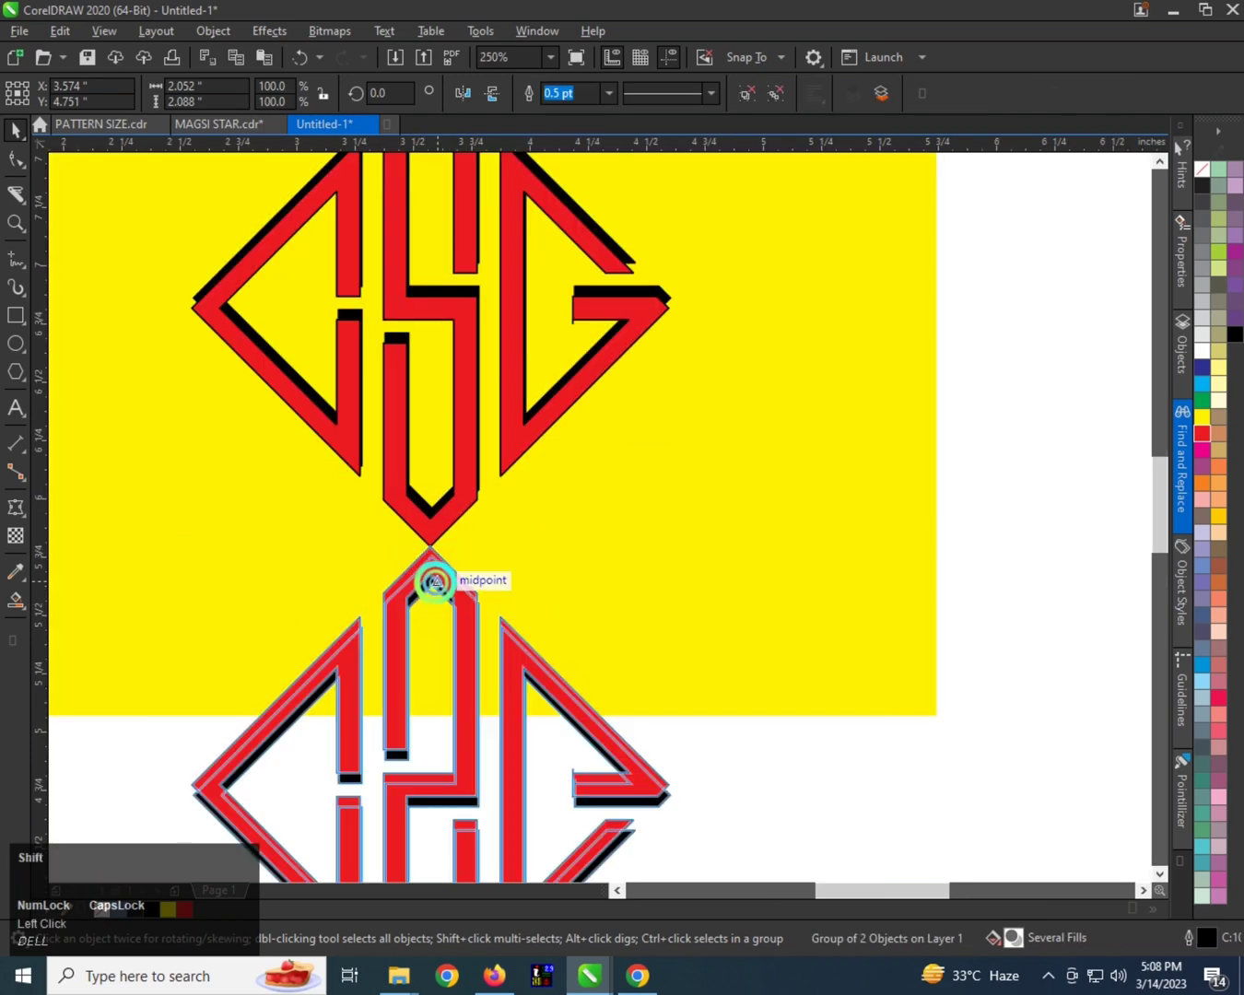
{"action": "left_click", "coordinate": [435, 584], "text": "shift"}
{"action": "left_click_drag", "start_coordinate": [432, 581], "coordinate": [436, 595]}
{"action": "left_click", "coordinate": [450, 518], "text": "shift"}
{"action": "key", "text": "c"}
{"action": "left_click", "coordinate": [506, 547]}
{"action": "left_click", "coordinate": [446, 578]}
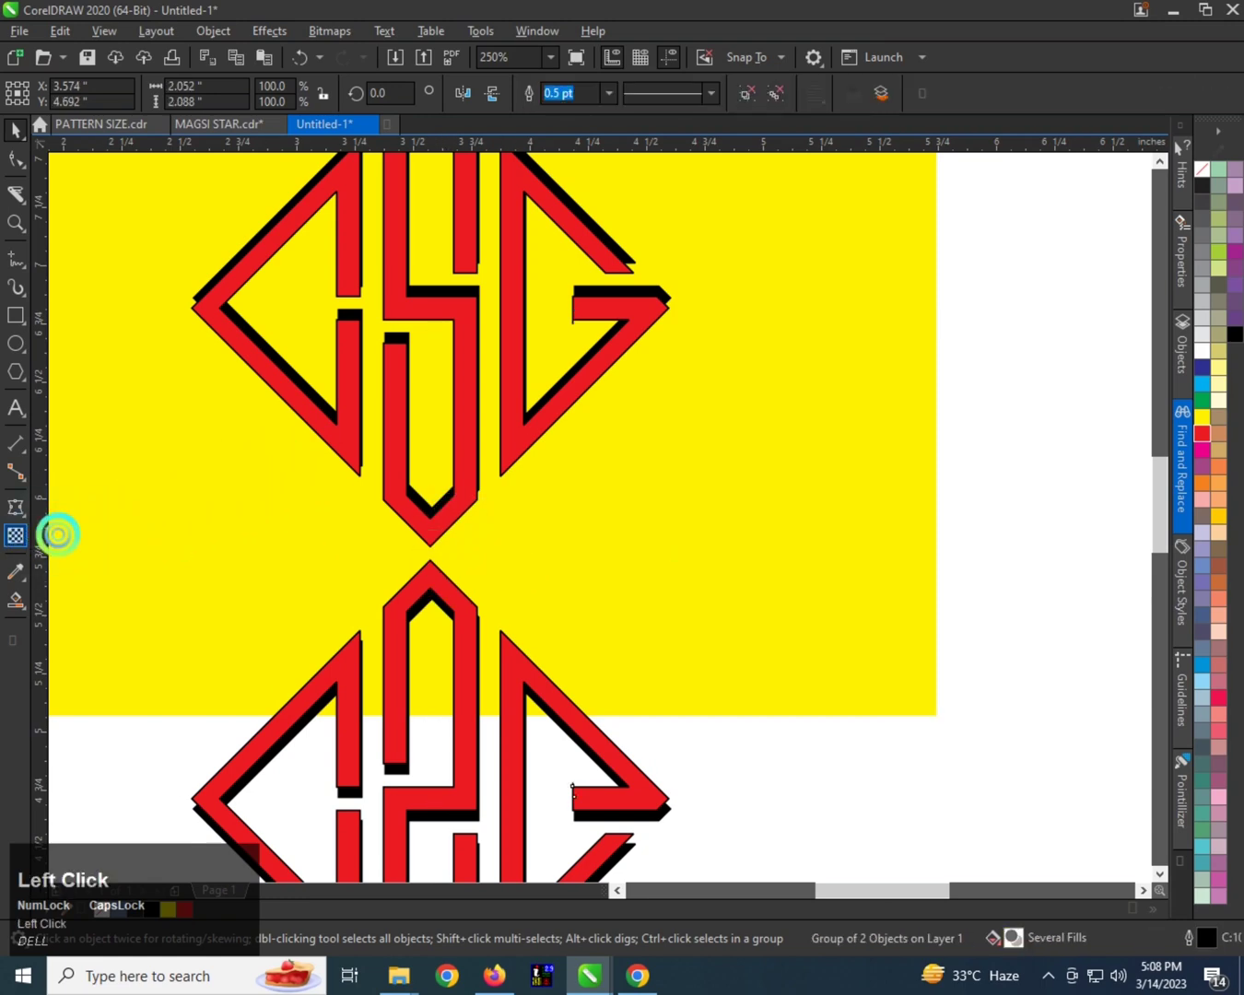
Apply a downward-fading linear transparency to the mirrored monogram so it looks like a reflection.
{"action": "left_click", "coordinate": [16, 534]}
{"action": "left_click", "coordinate": [430, 569]}
{"action": "left_click_drag", "start_coordinate": [434, 568], "coordinate": [433, 774]}
{"action": "left_click_drag", "start_coordinate": [432, 569], "coordinate": [431, 450]}
{"action": "scroll", "coordinate": [475, 673], "scroll_direction": "down", "scroll_amount": 2}
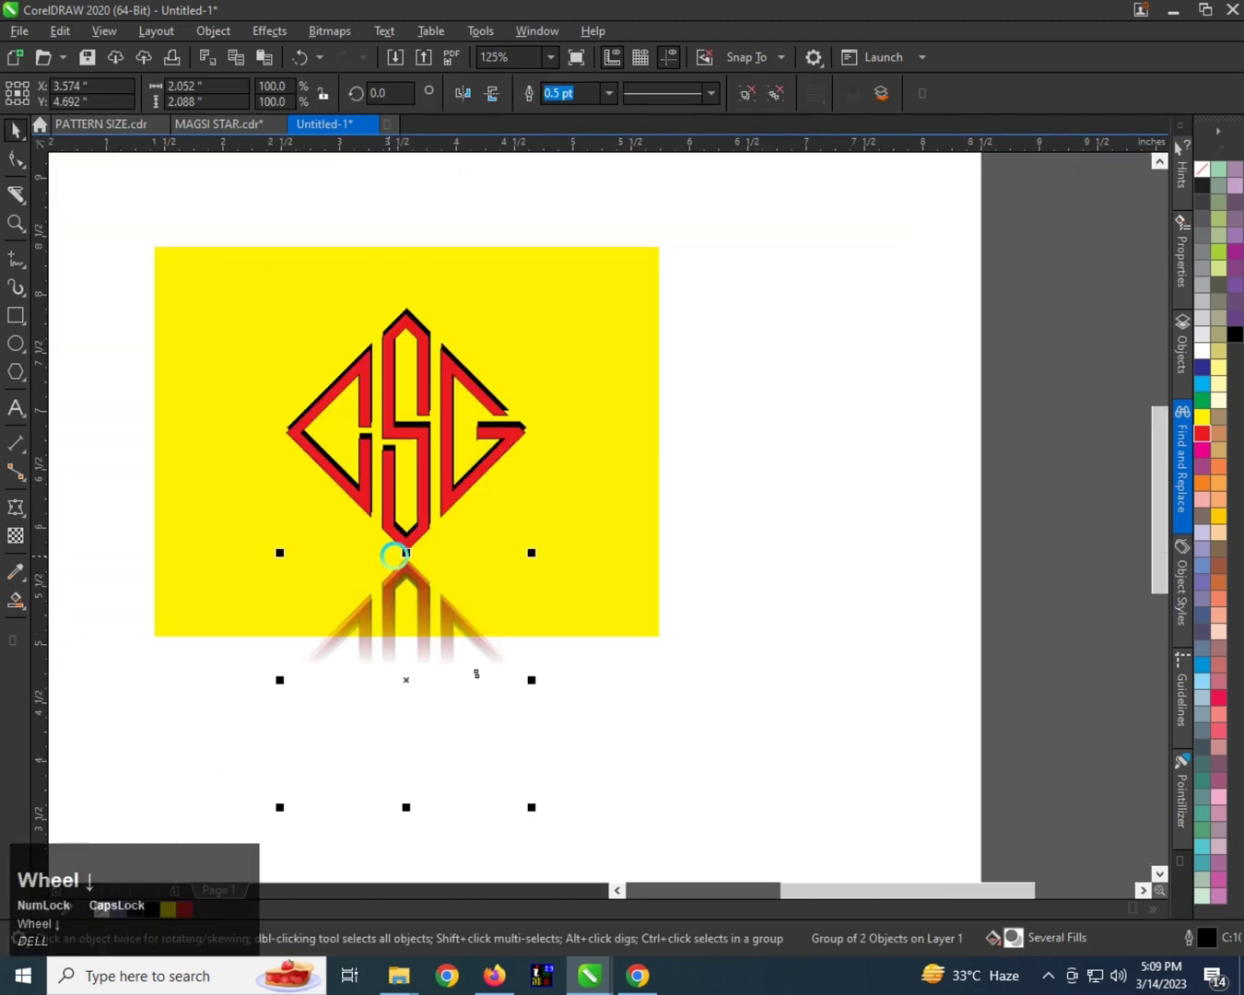
Enlarge the yellow background rectangle to about 5.717 by 4.249 inches so it also covers the reflection.
{"action": "left_click", "coordinate": [542, 550]}
{"action": "left_click_drag", "start_coordinate": [664, 642], "coordinate": [735, 700]}
{"action": "left_click_drag", "start_coordinate": [655, 583], "coordinate": [657, 603]}
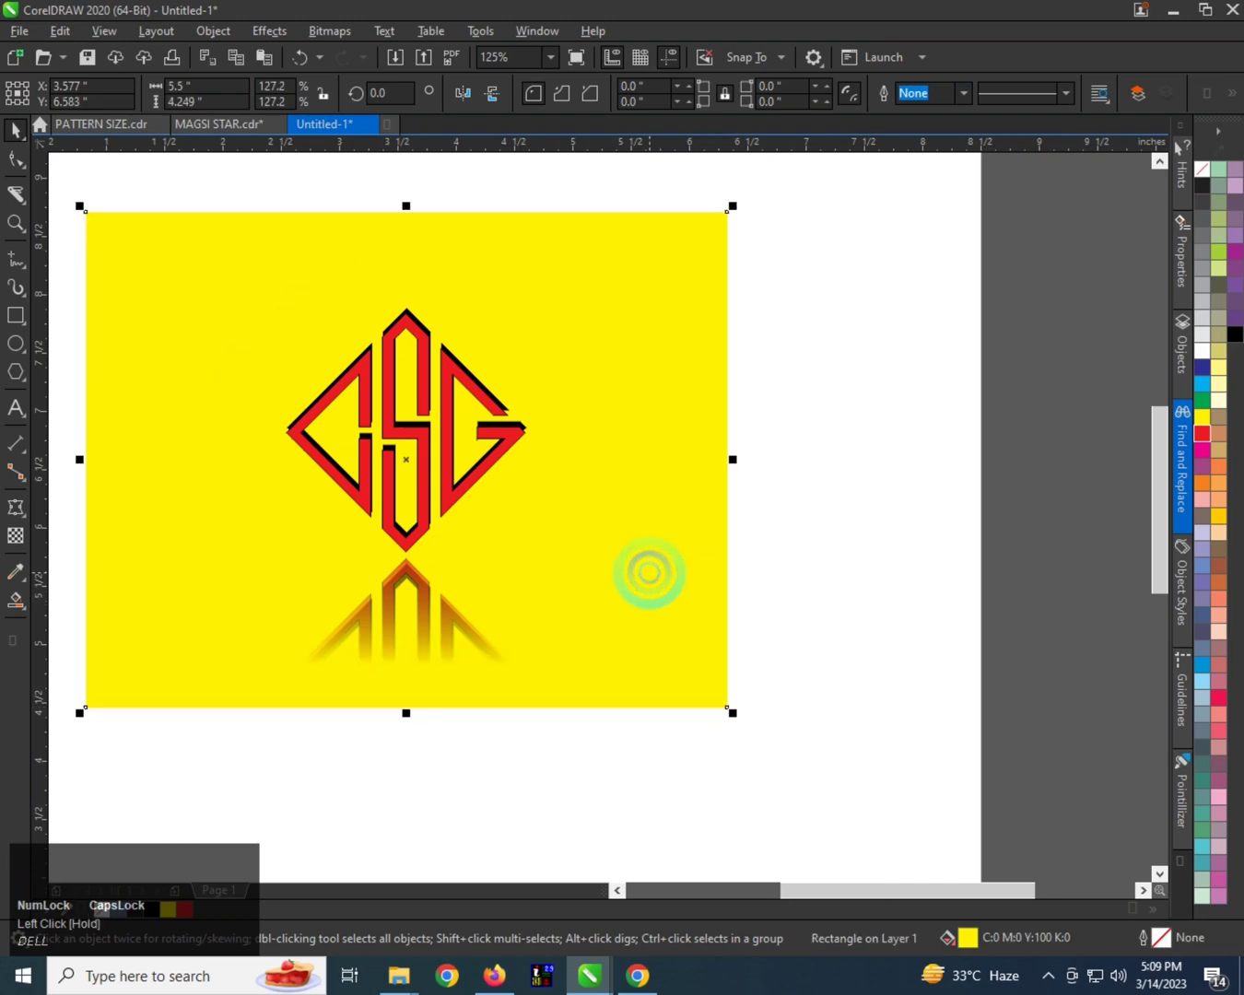
{"action": "left_click_drag", "start_coordinate": [732, 459], "coordinate": [759, 458]}
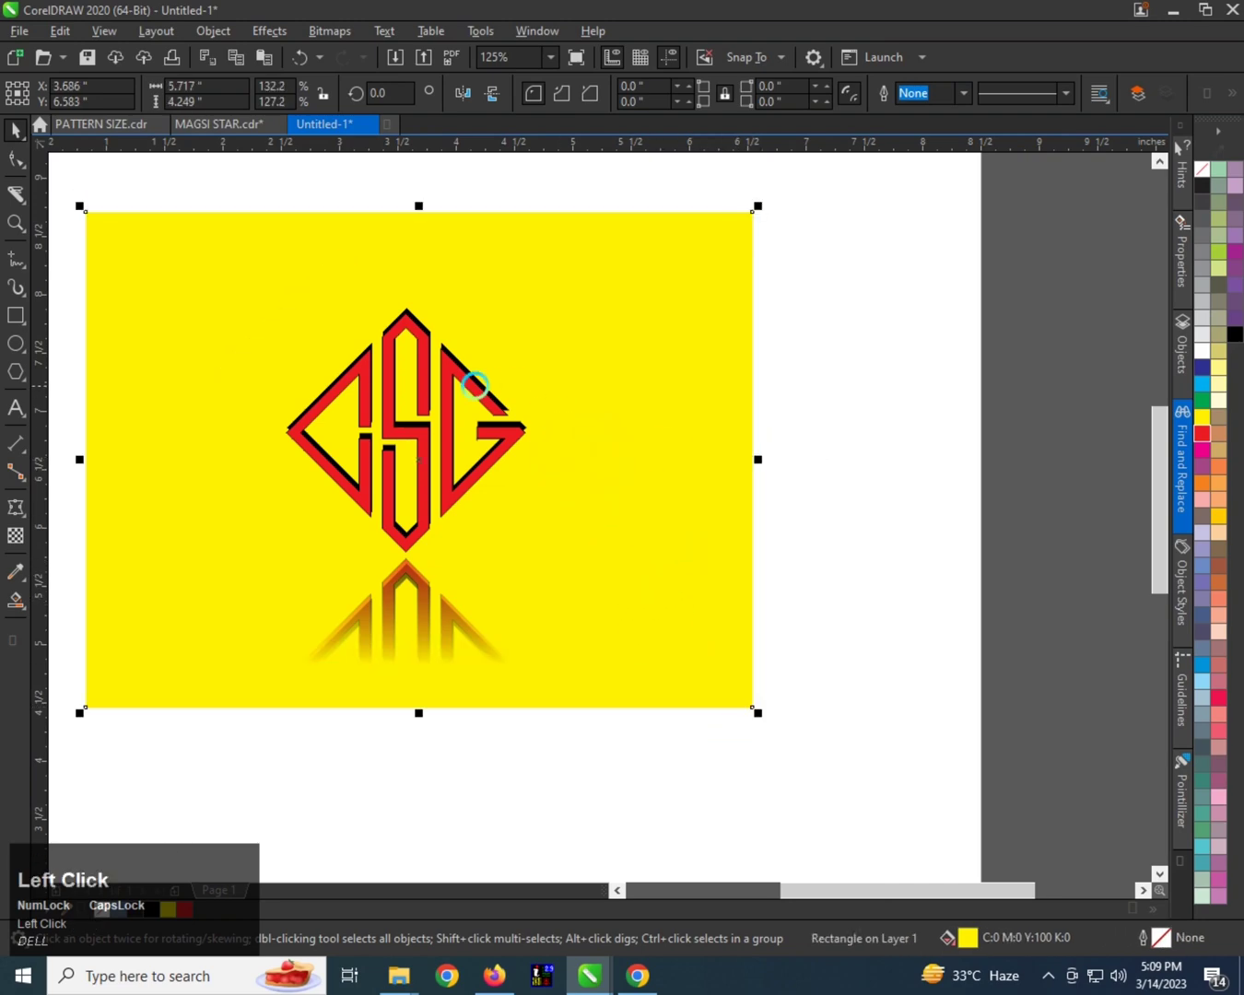
Zoom in on the monogram with its reflection and preview it full screen.
{"action": "key", "text": "F2"}
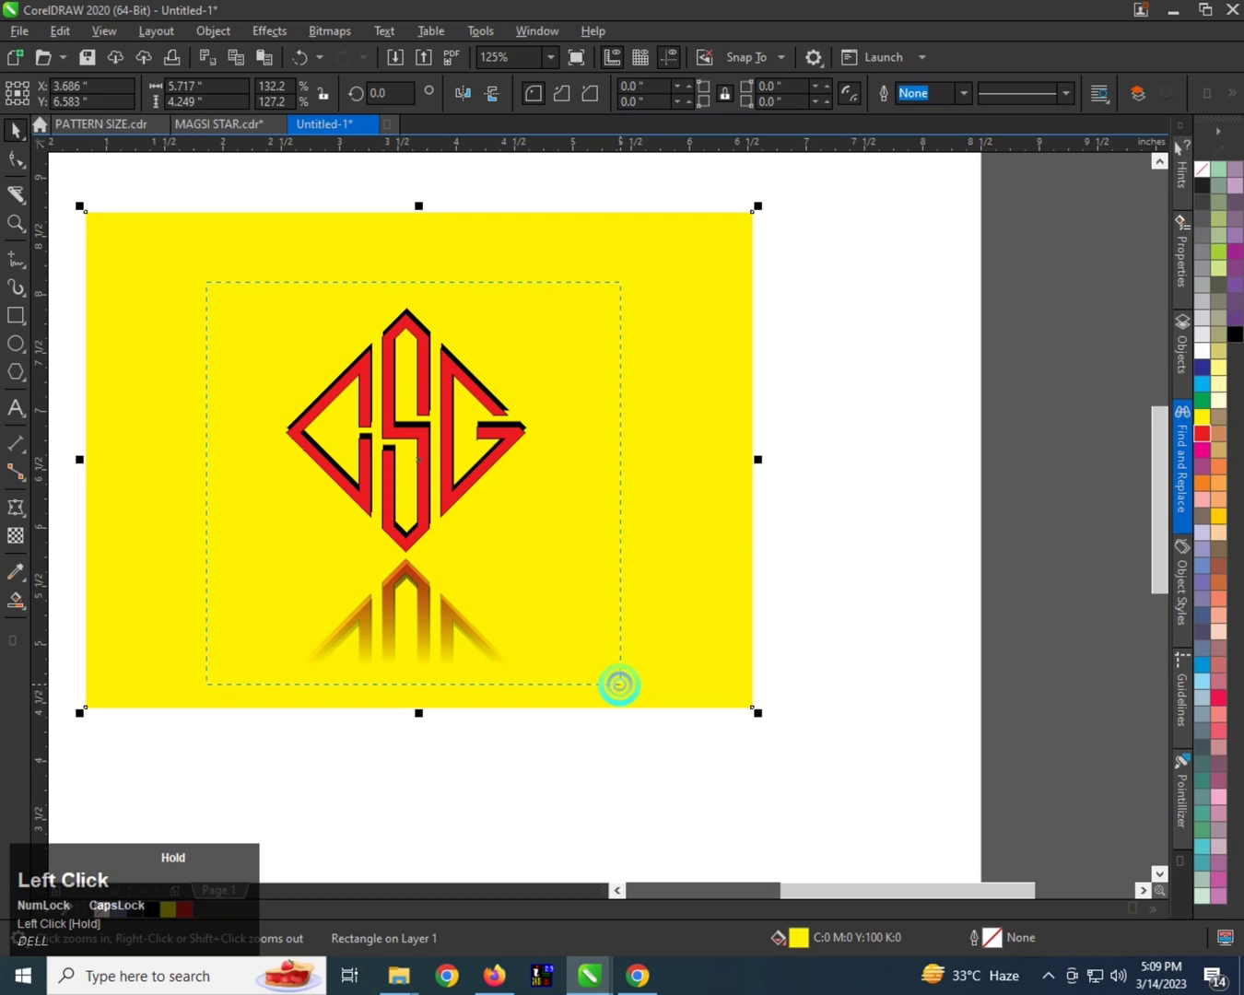
{"action": "left_click_drag", "start_coordinate": [619, 685], "coordinate": [620, 684]}
{"action": "key", "text": "F9"}
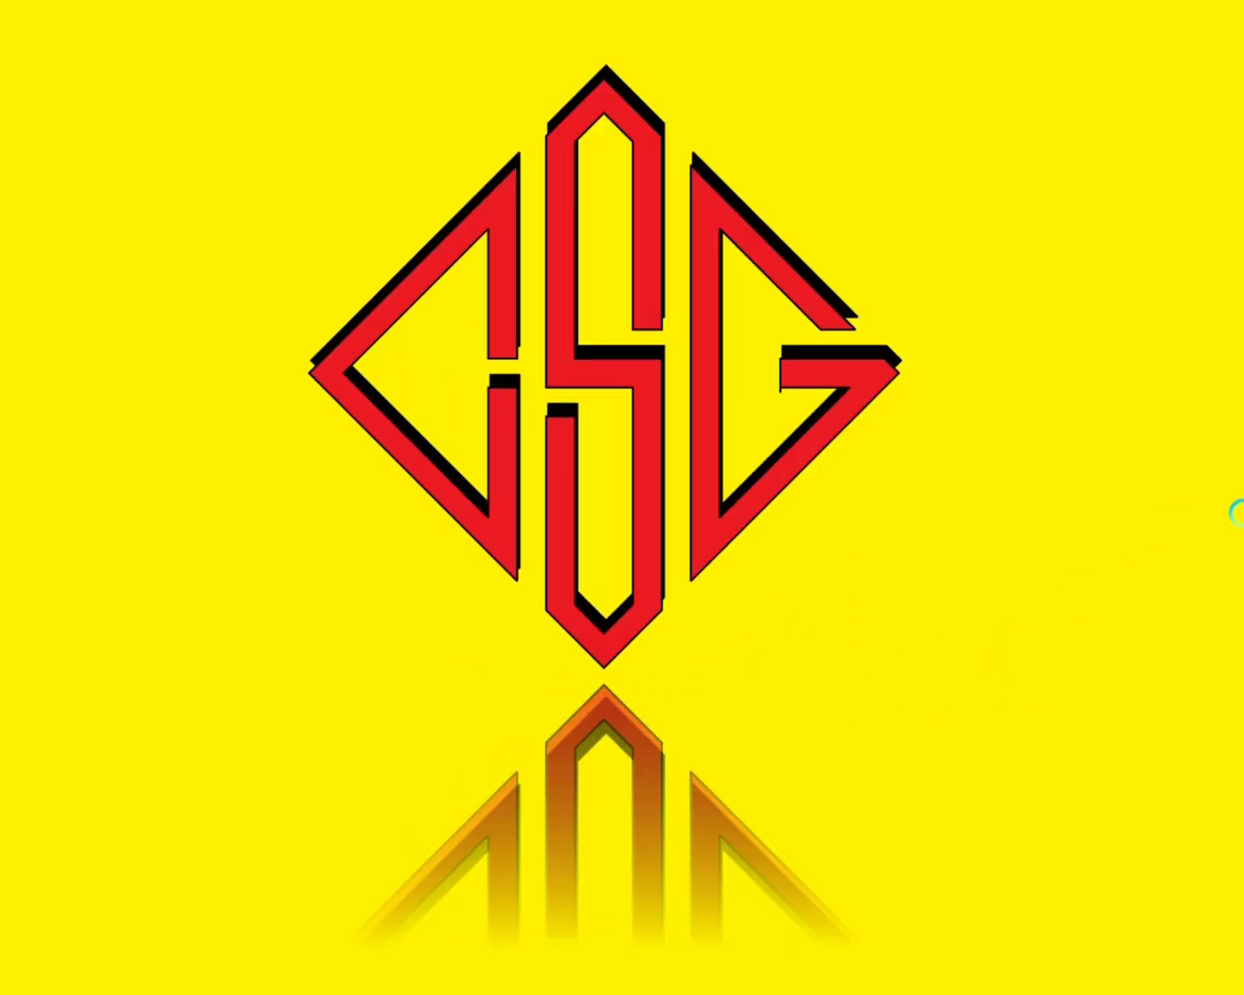
{"action": "key", "text": "ctrl"}
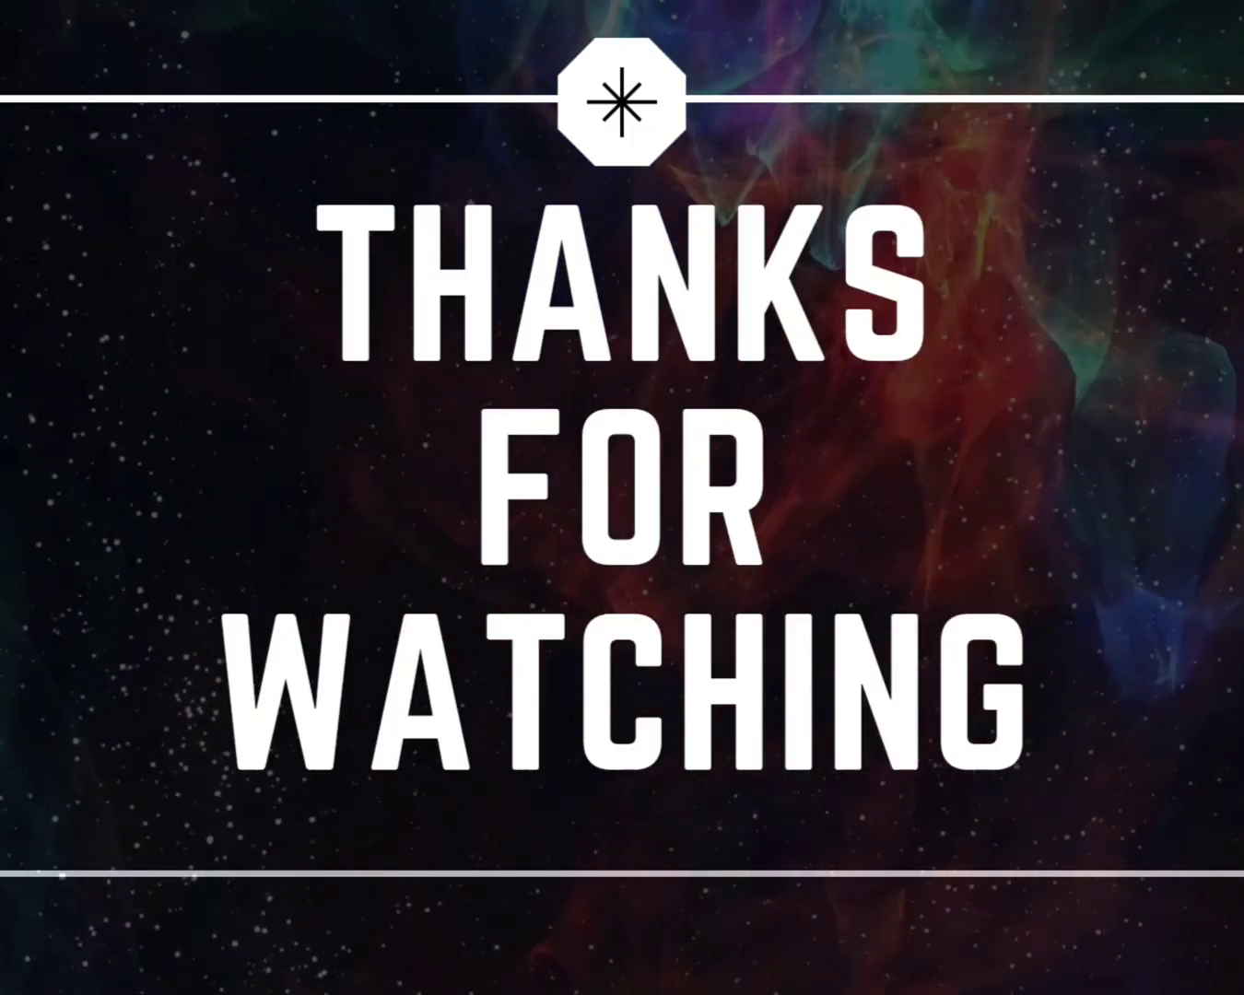